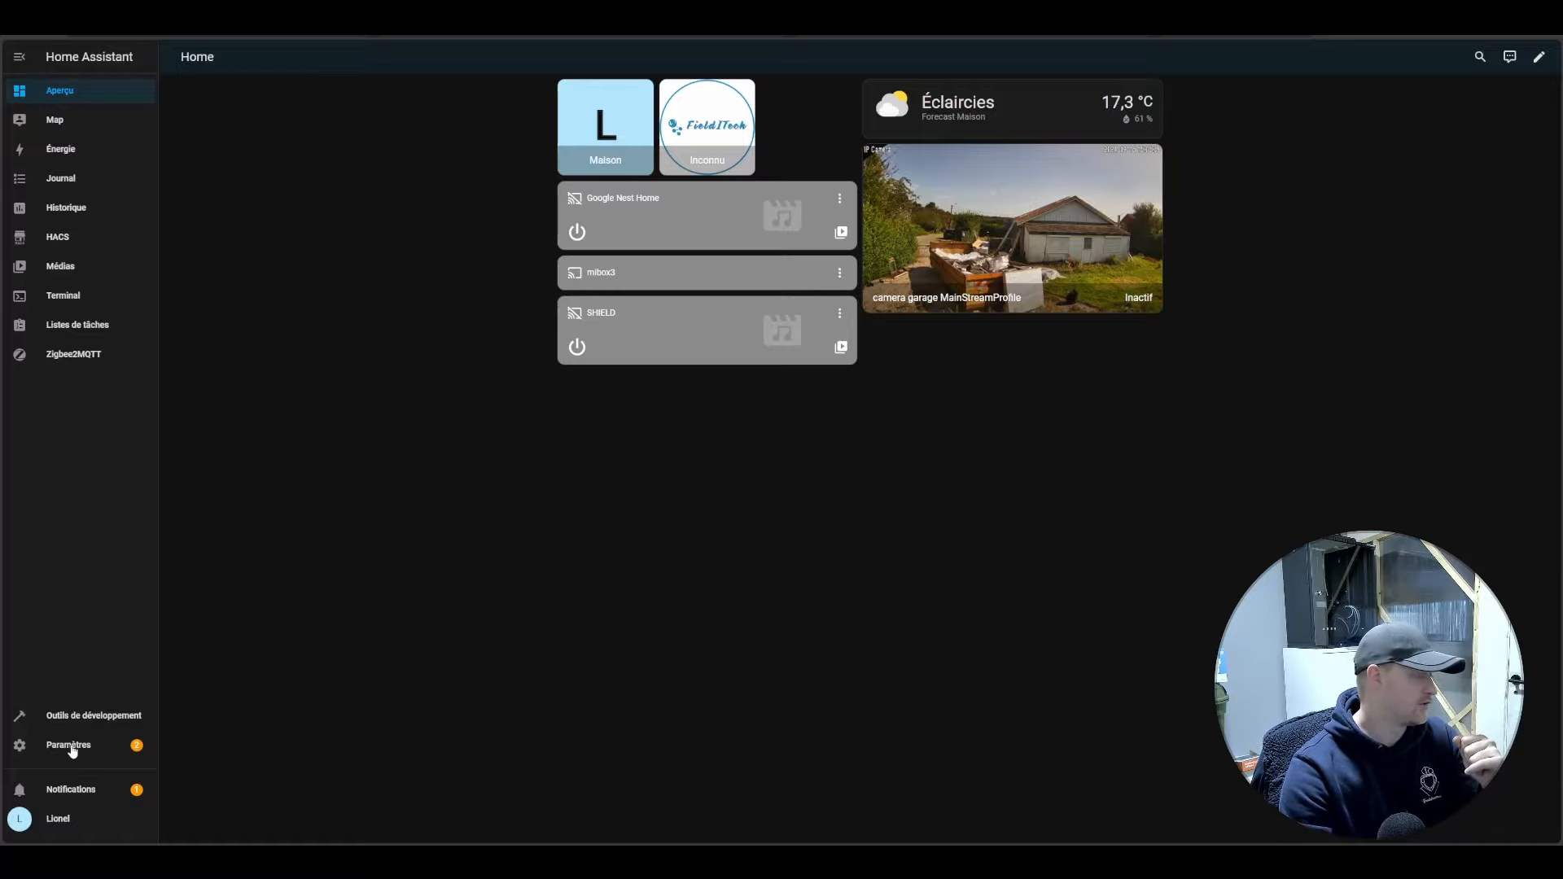
Open the Zigbee2MQTT add-on's configuration and examine the port line in its serial options.
{"action": "left_click", "coordinate": [73, 751]}
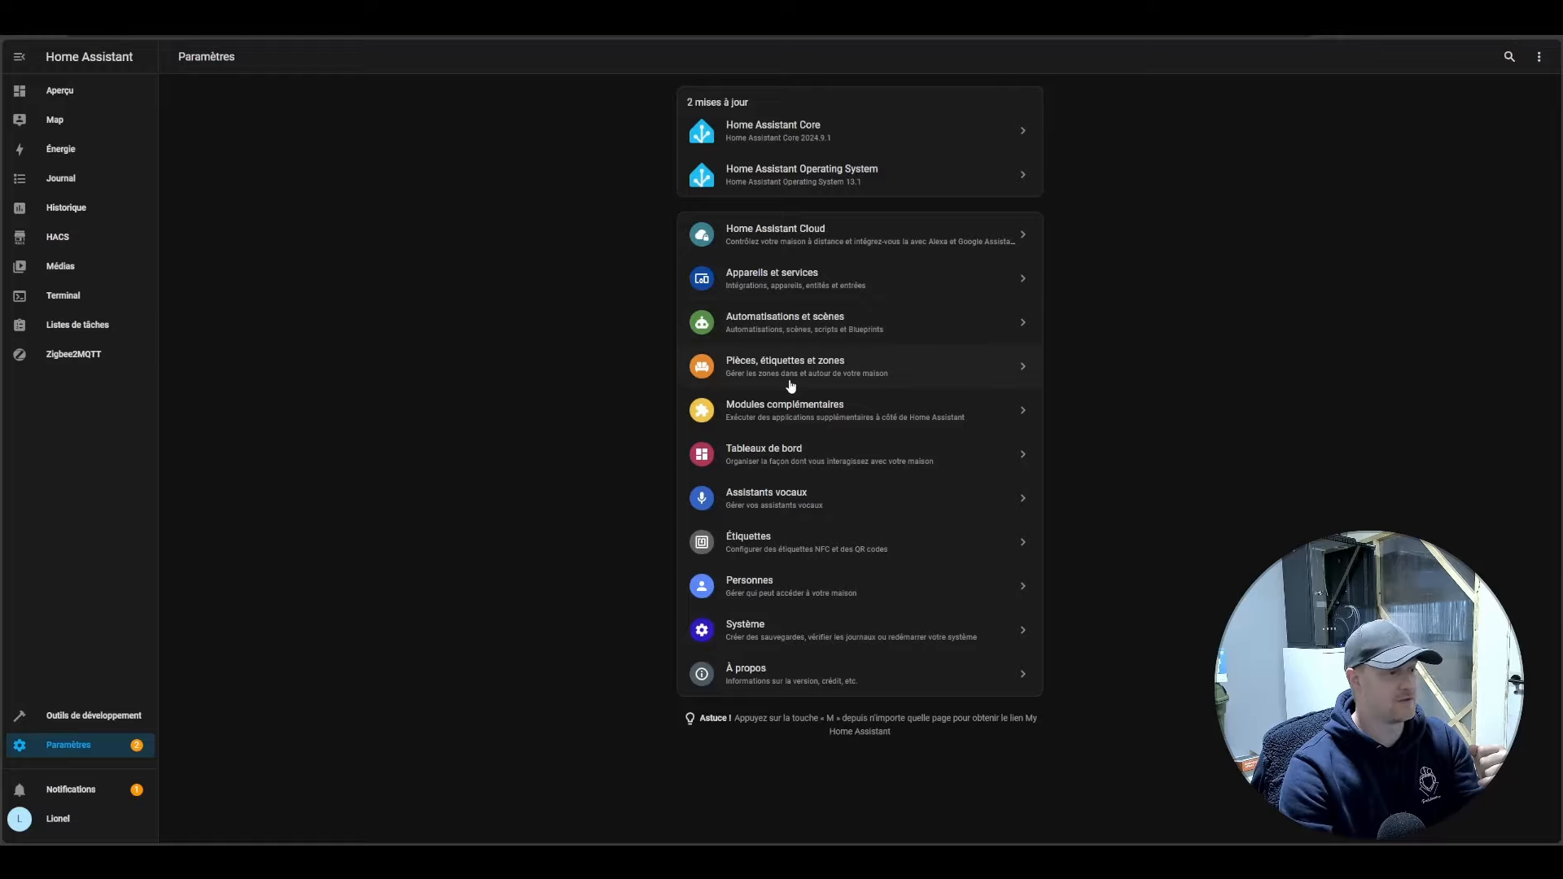
{"action": "left_click", "coordinate": [790, 411]}
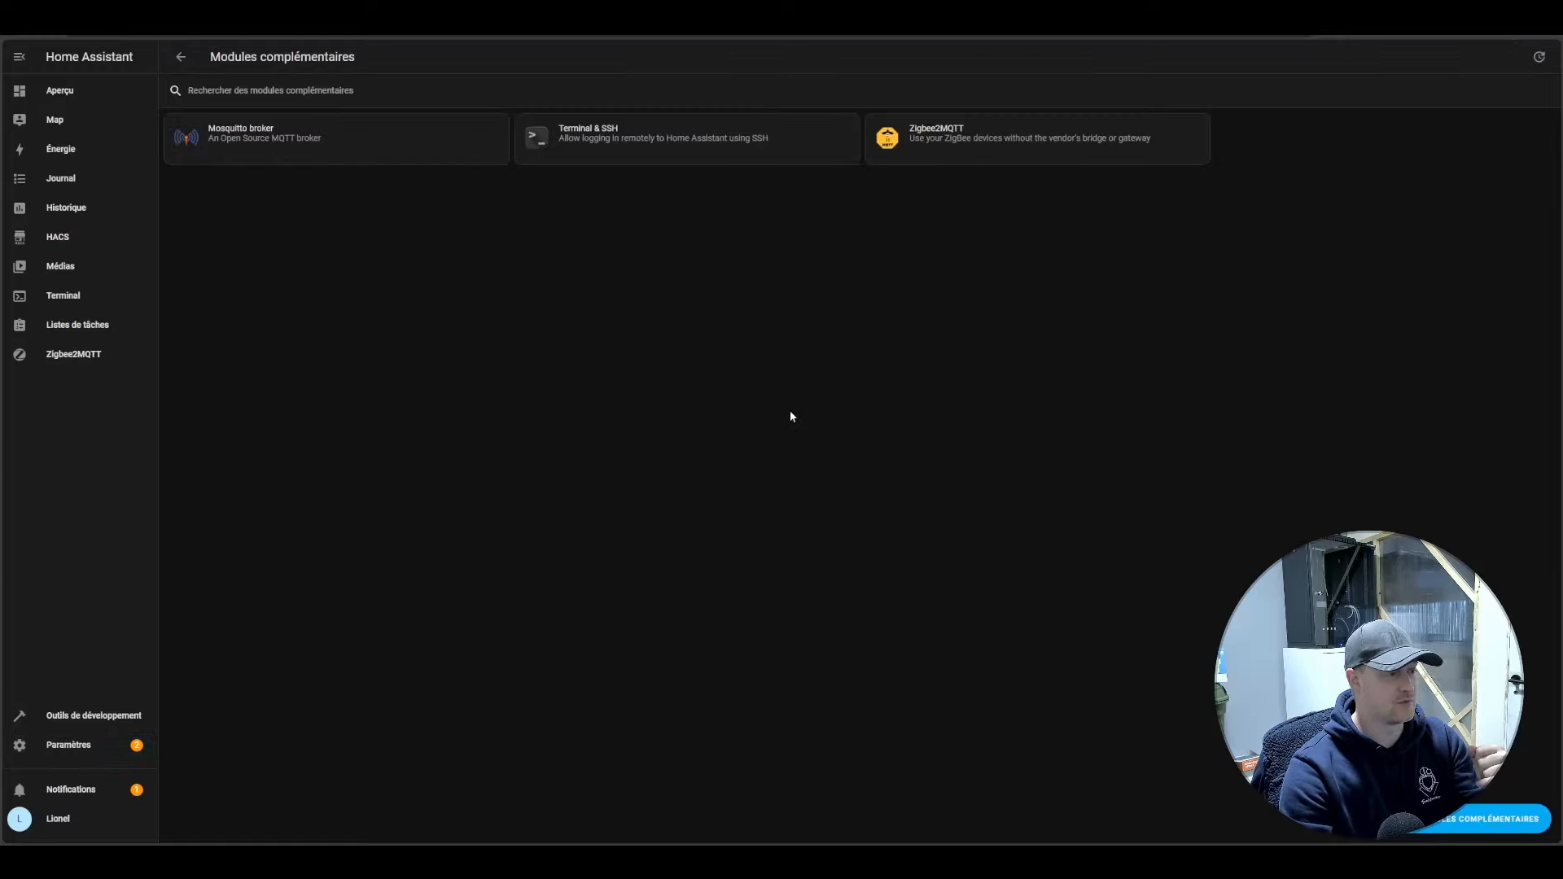
{"action": "left_click", "coordinate": [937, 157]}
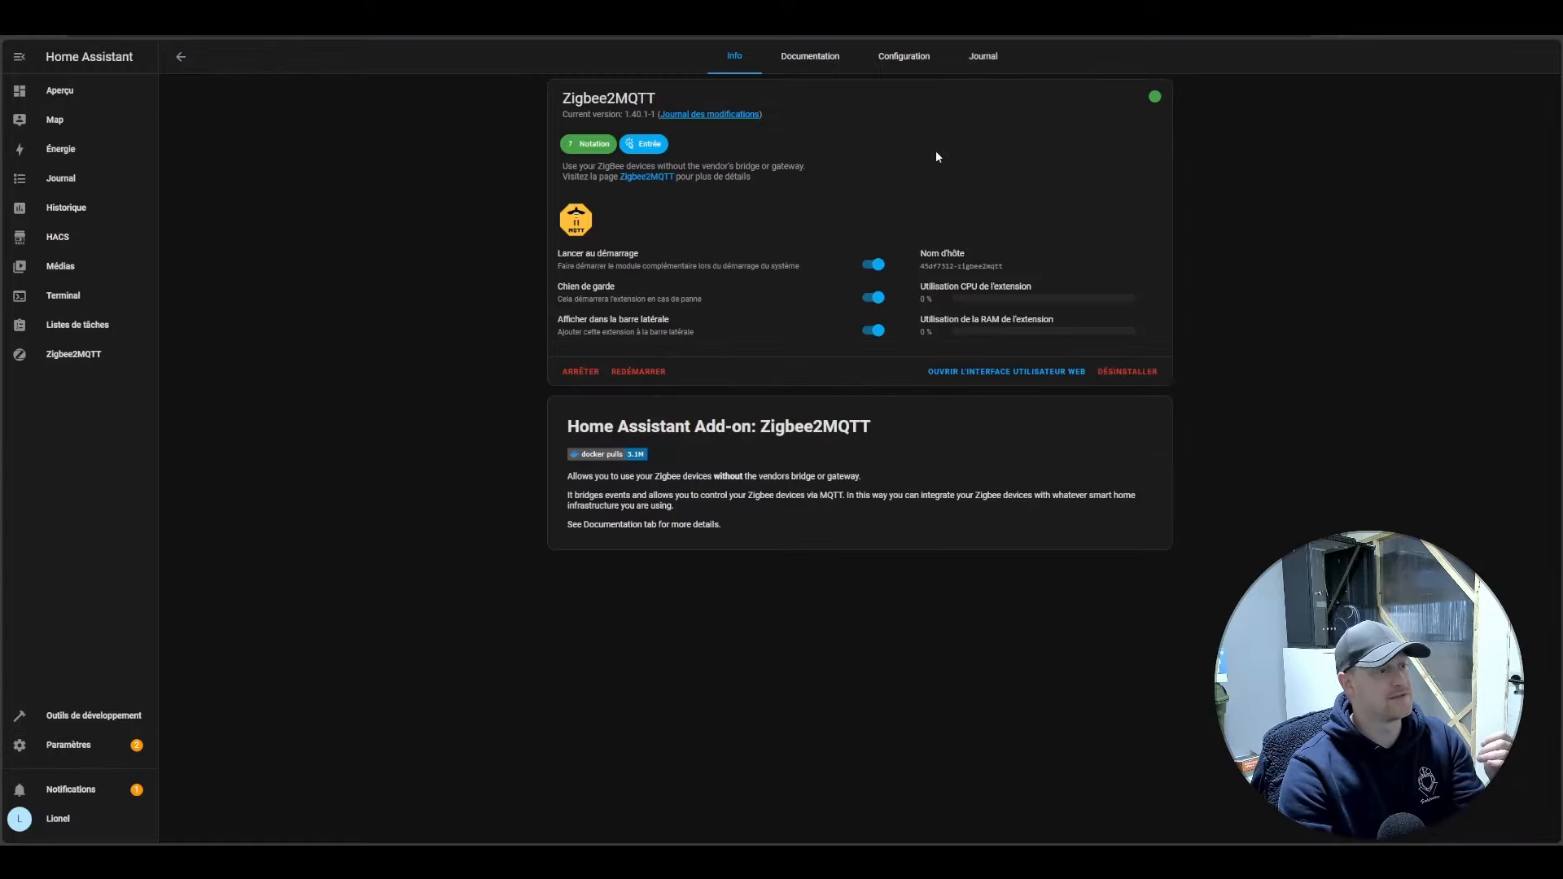
{"action": "left_click", "coordinate": [916, 59]}
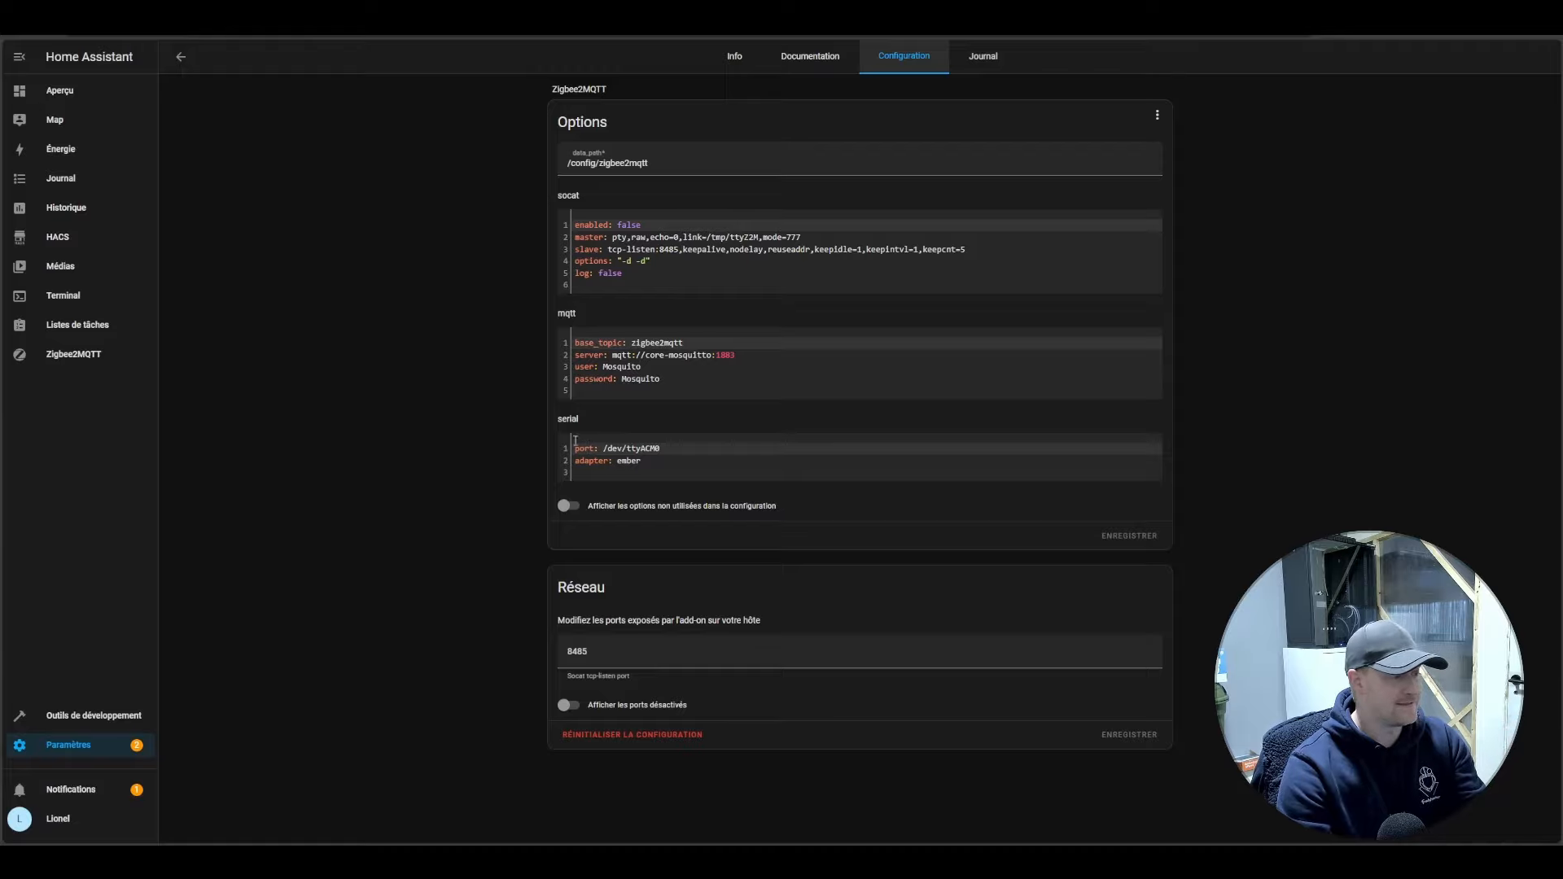
{"action": "left_click_drag", "start_coordinate": [574, 450], "coordinate": [679, 444]}
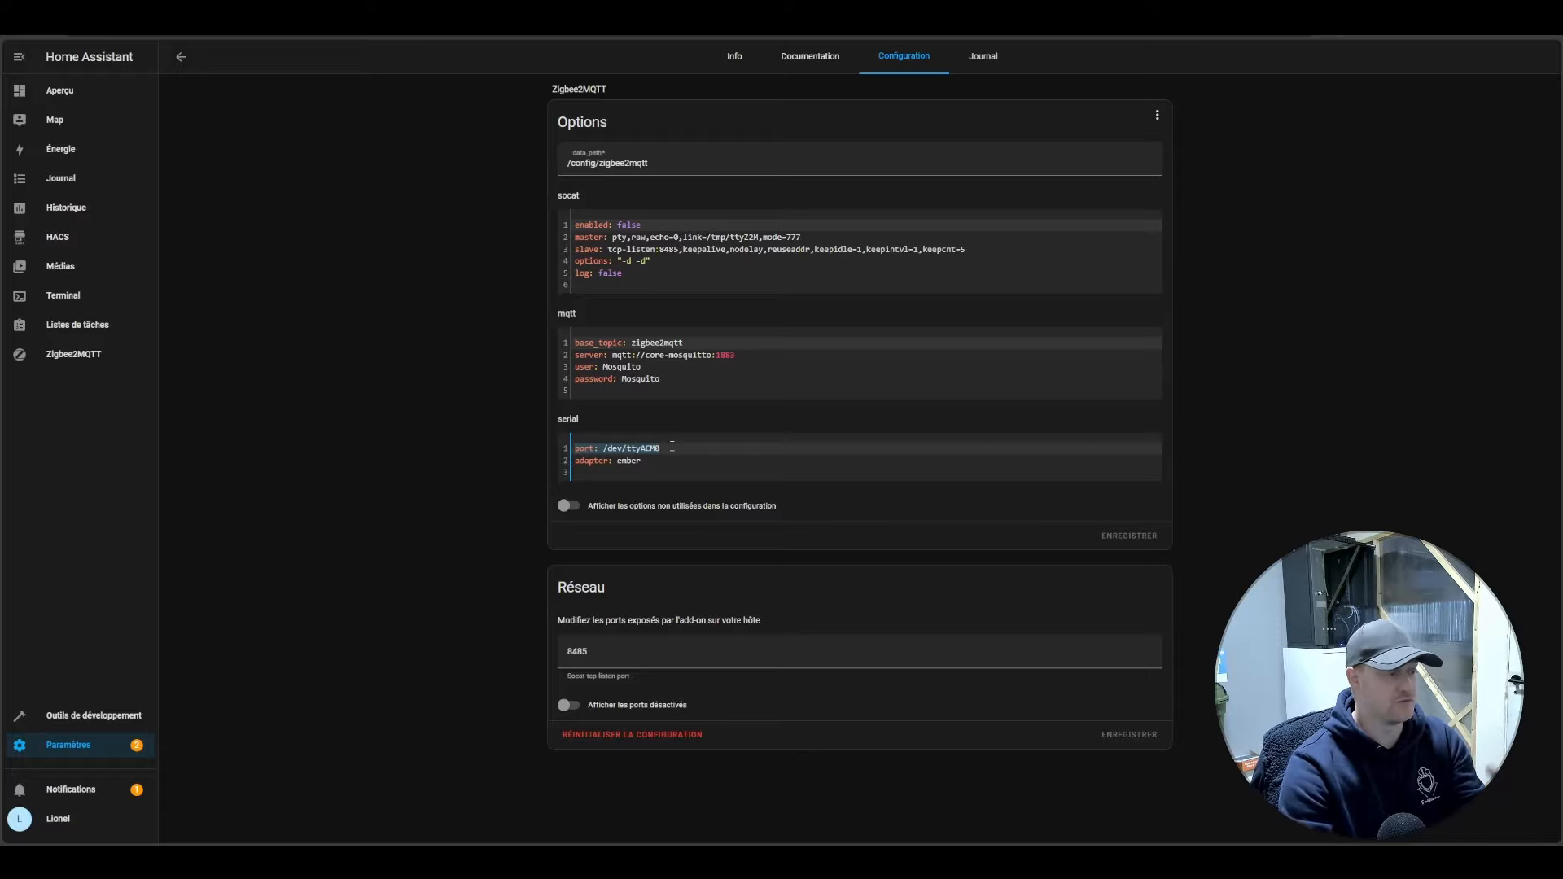
{"action": "left_click", "coordinate": [677, 450]}
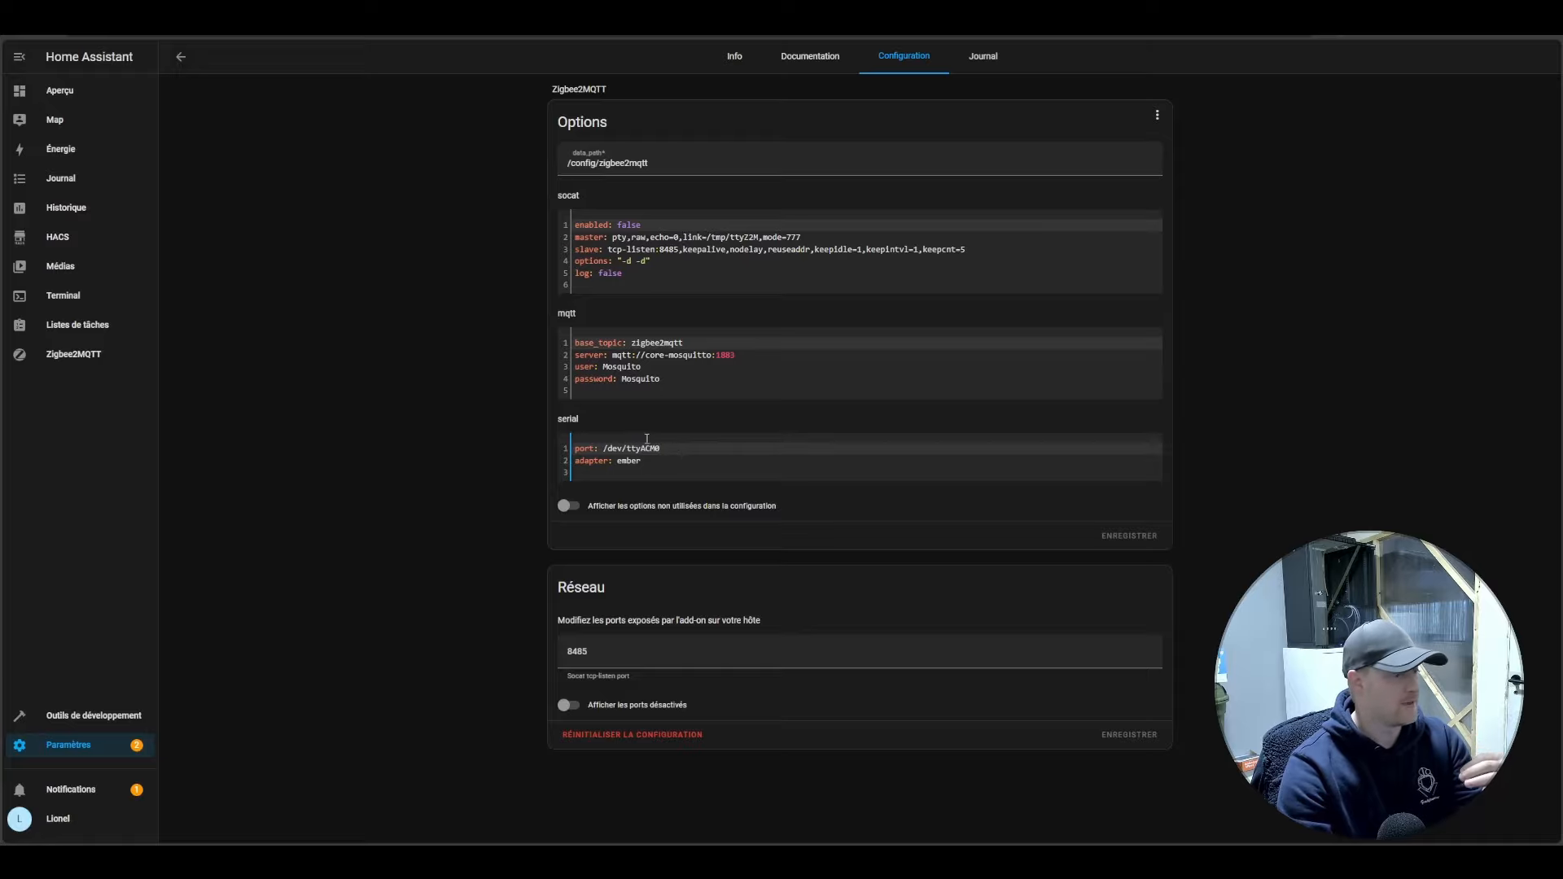
Copy the by-id path of the SONOFF Zigbee dongle (ttyACM0) from the system's full hardware list, and close the list.
{"action": "left_click", "coordinate": [78, 746]}
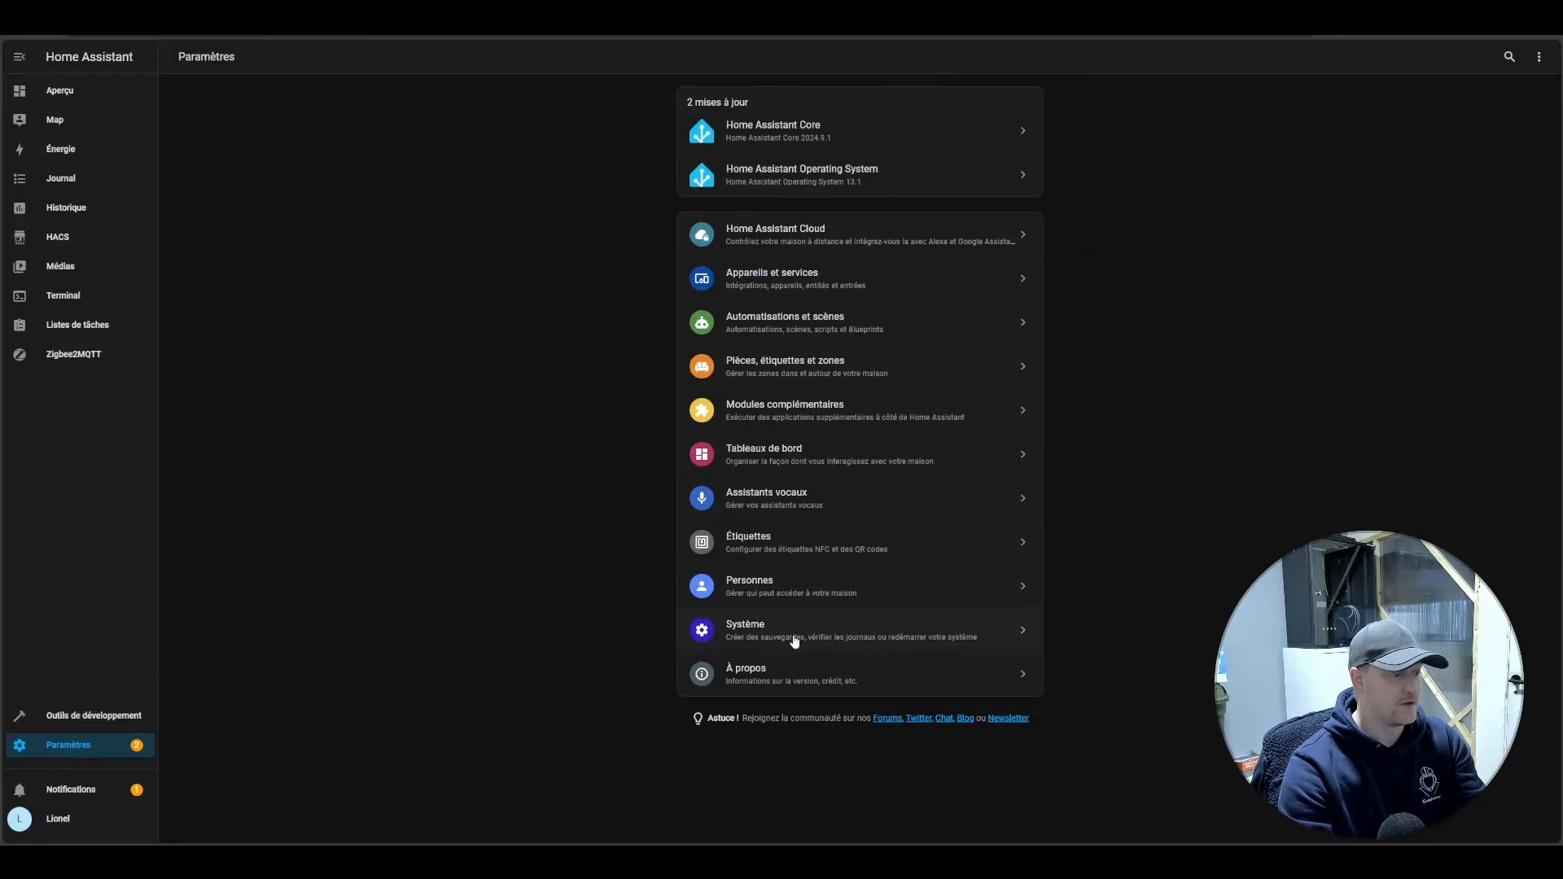
{"action": "left_click", "coordinate": [794, 642]}
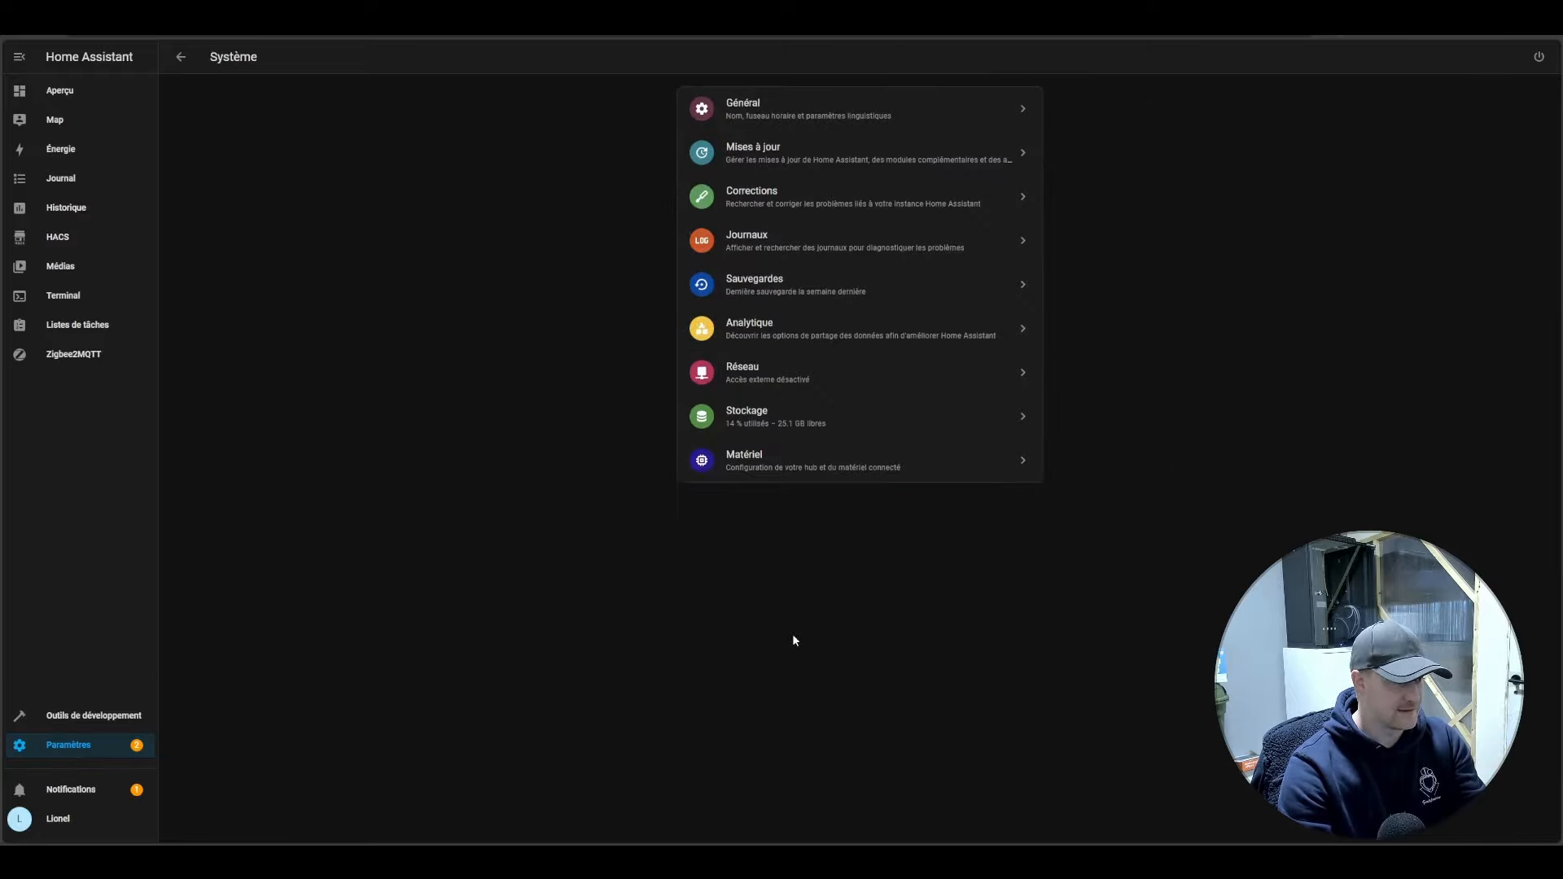
{"action": "left_click", "coordinate": [781, 476]}
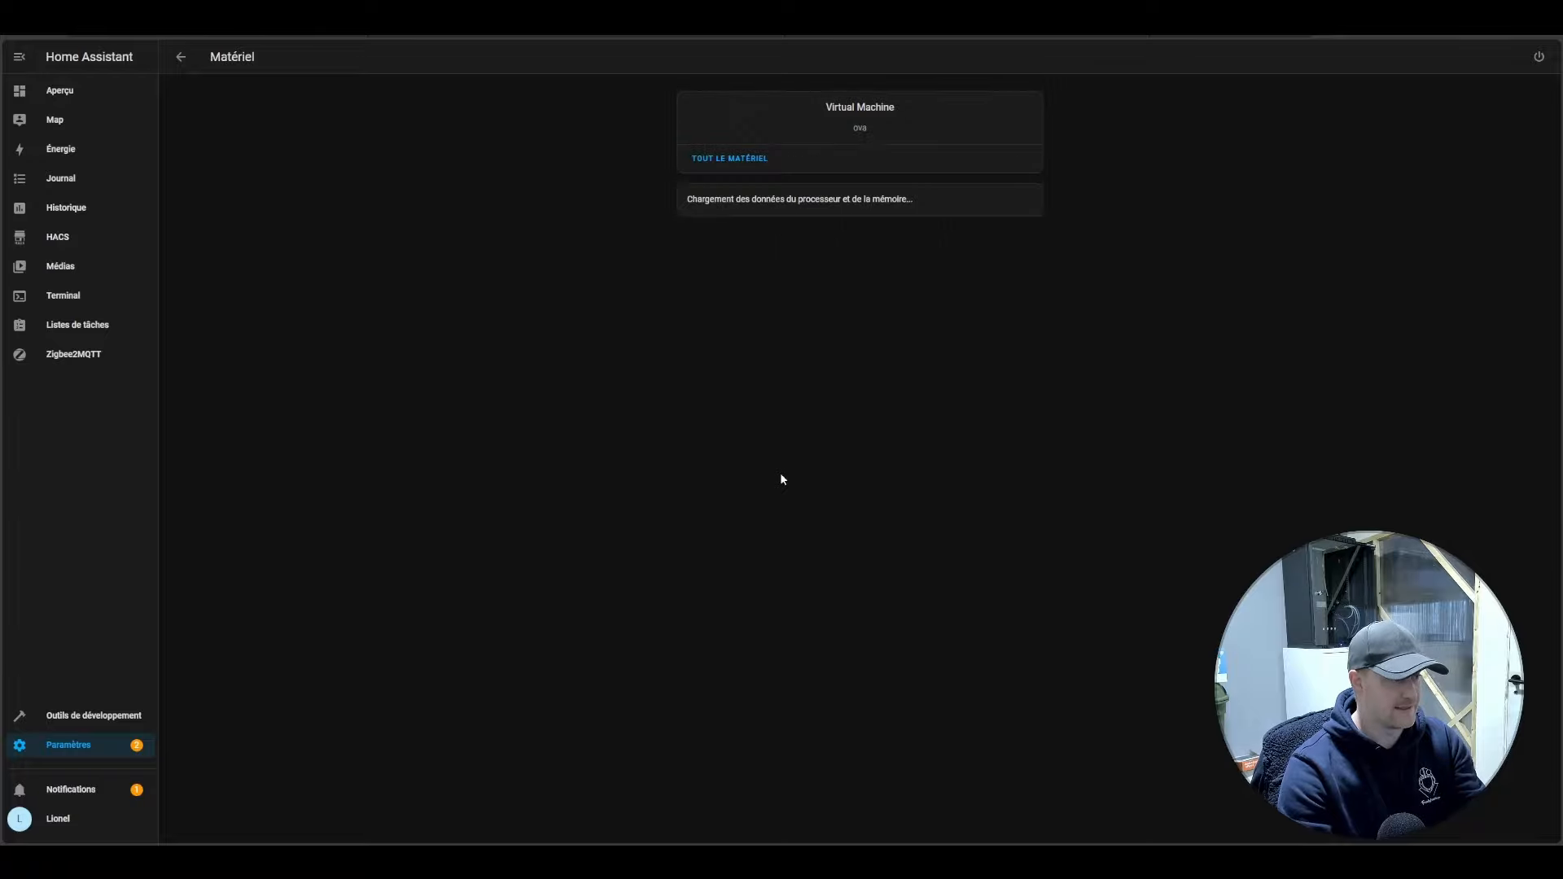
{"action": "left_click", "coordinate": [720, 160]}
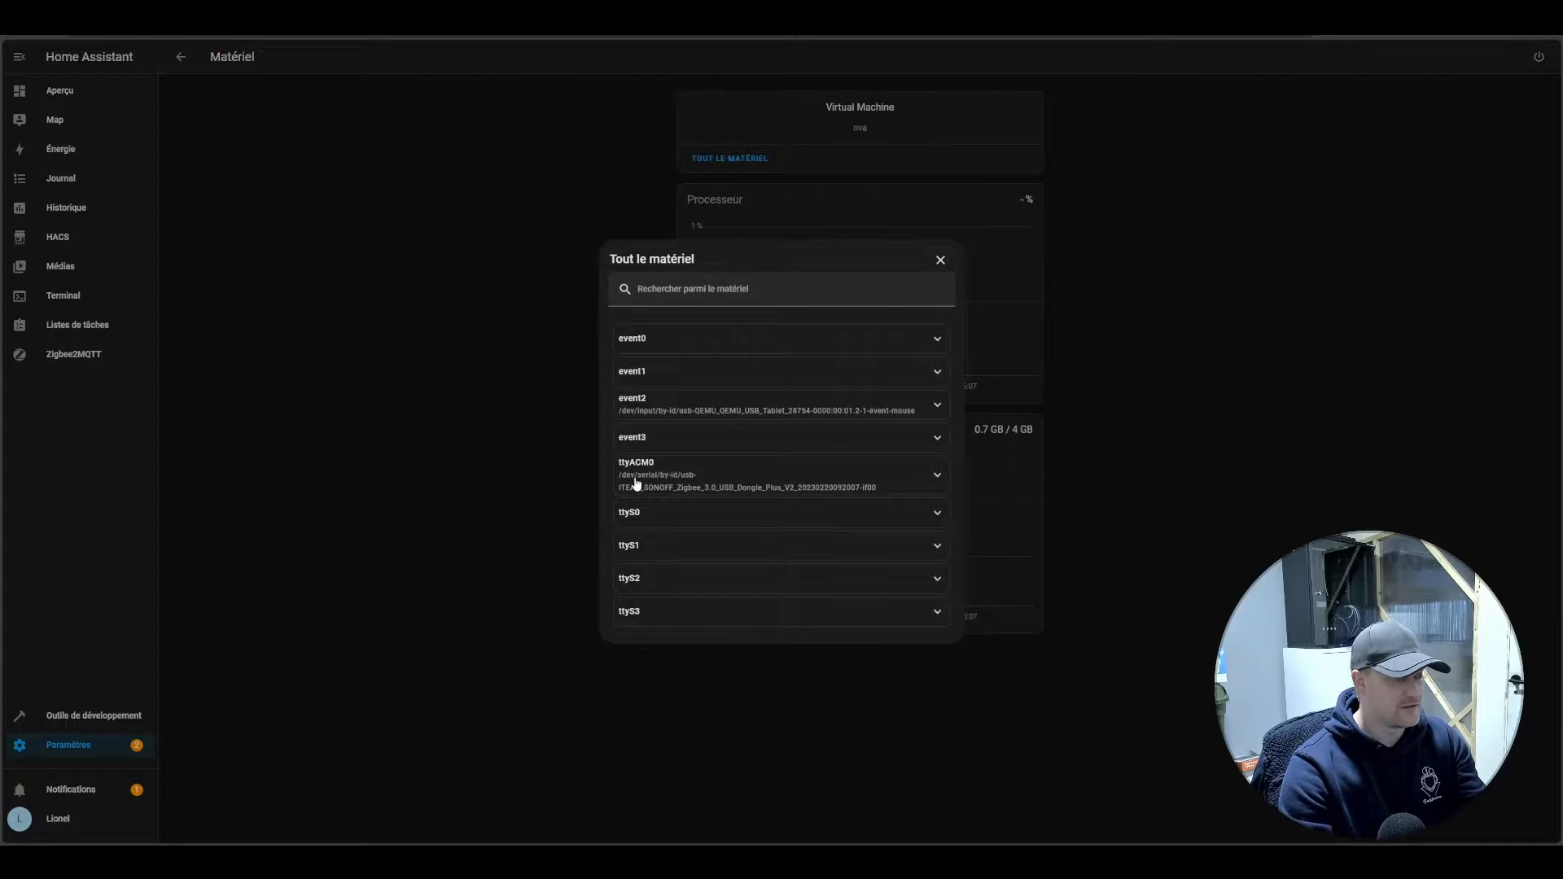
{"action": "left_click", "coordinate": [675, 291]}
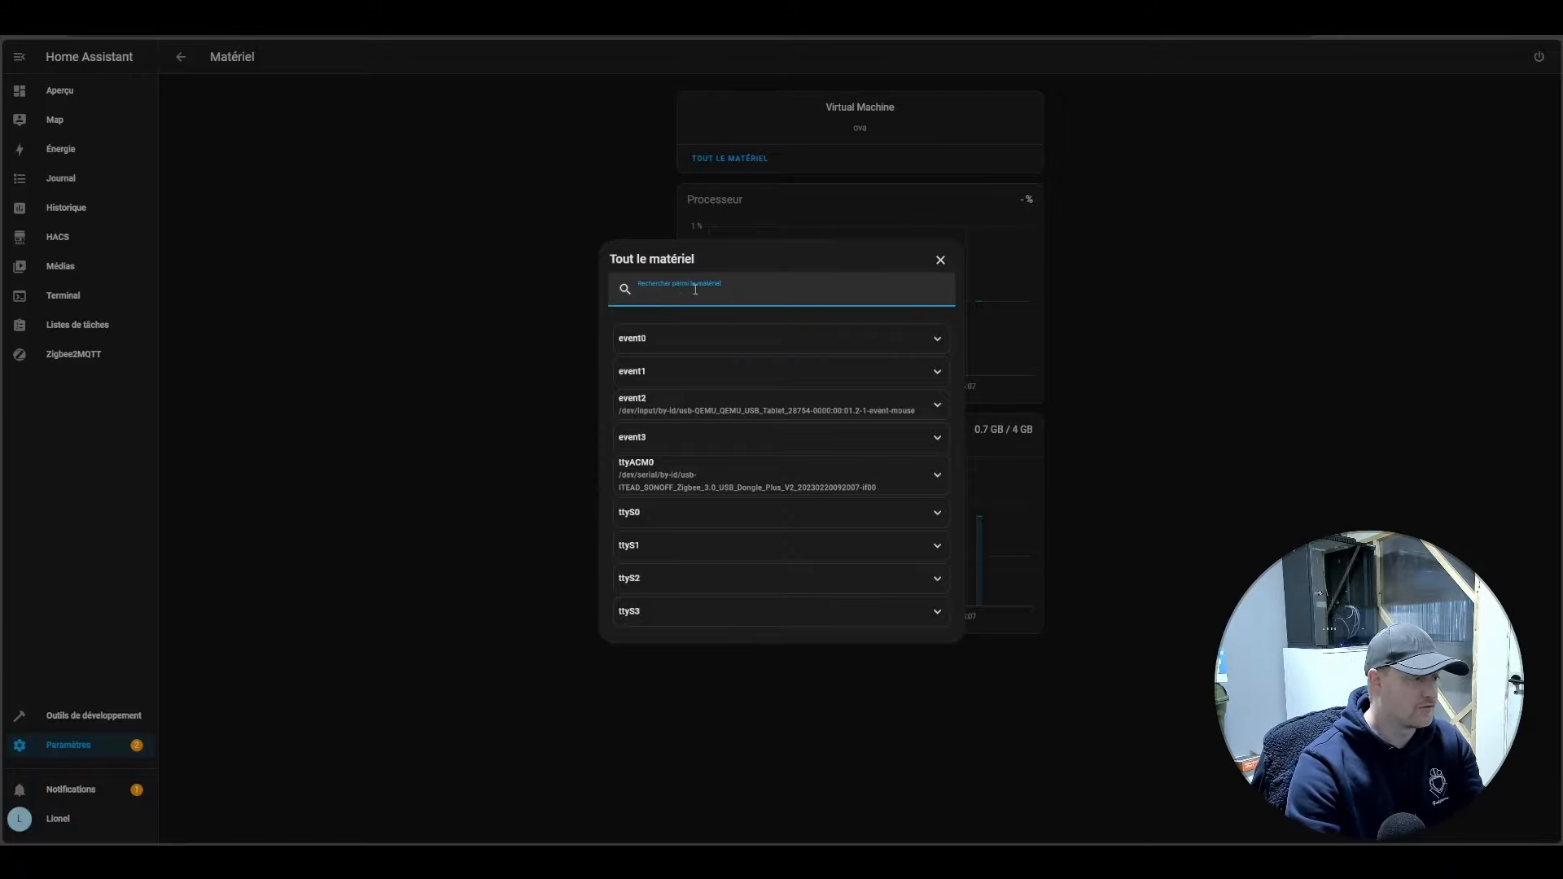
{"action": "left_click", "coordinate": [658, 485]}
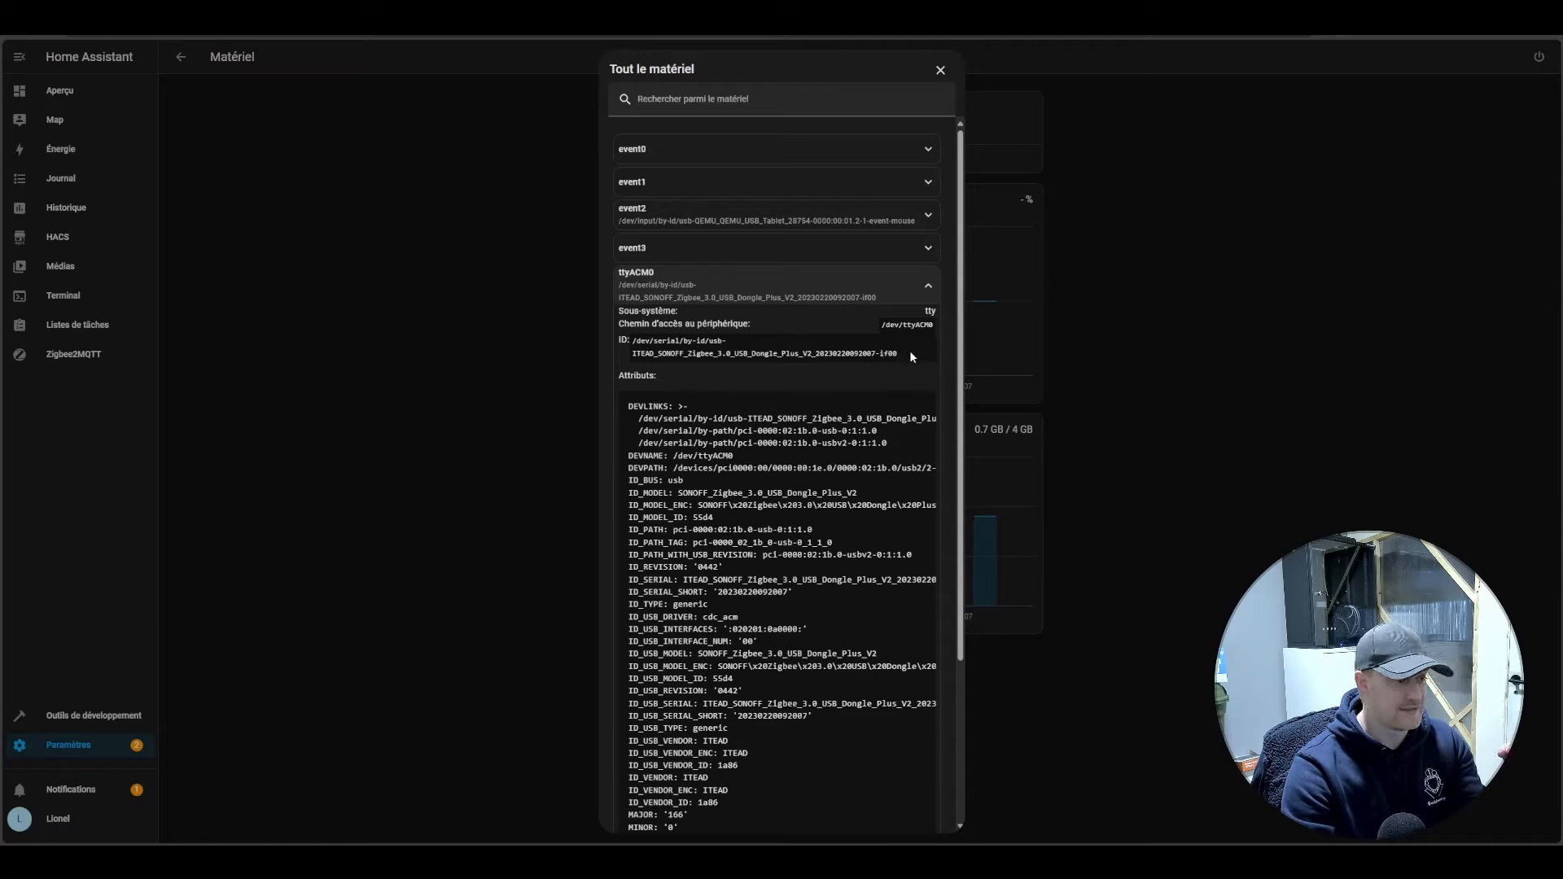
{"action": "left_click_drag", "start_coordinate": [898, 353], "coordinate": [632, 349]}
{"action": "key", "text": "ctrl+c"}
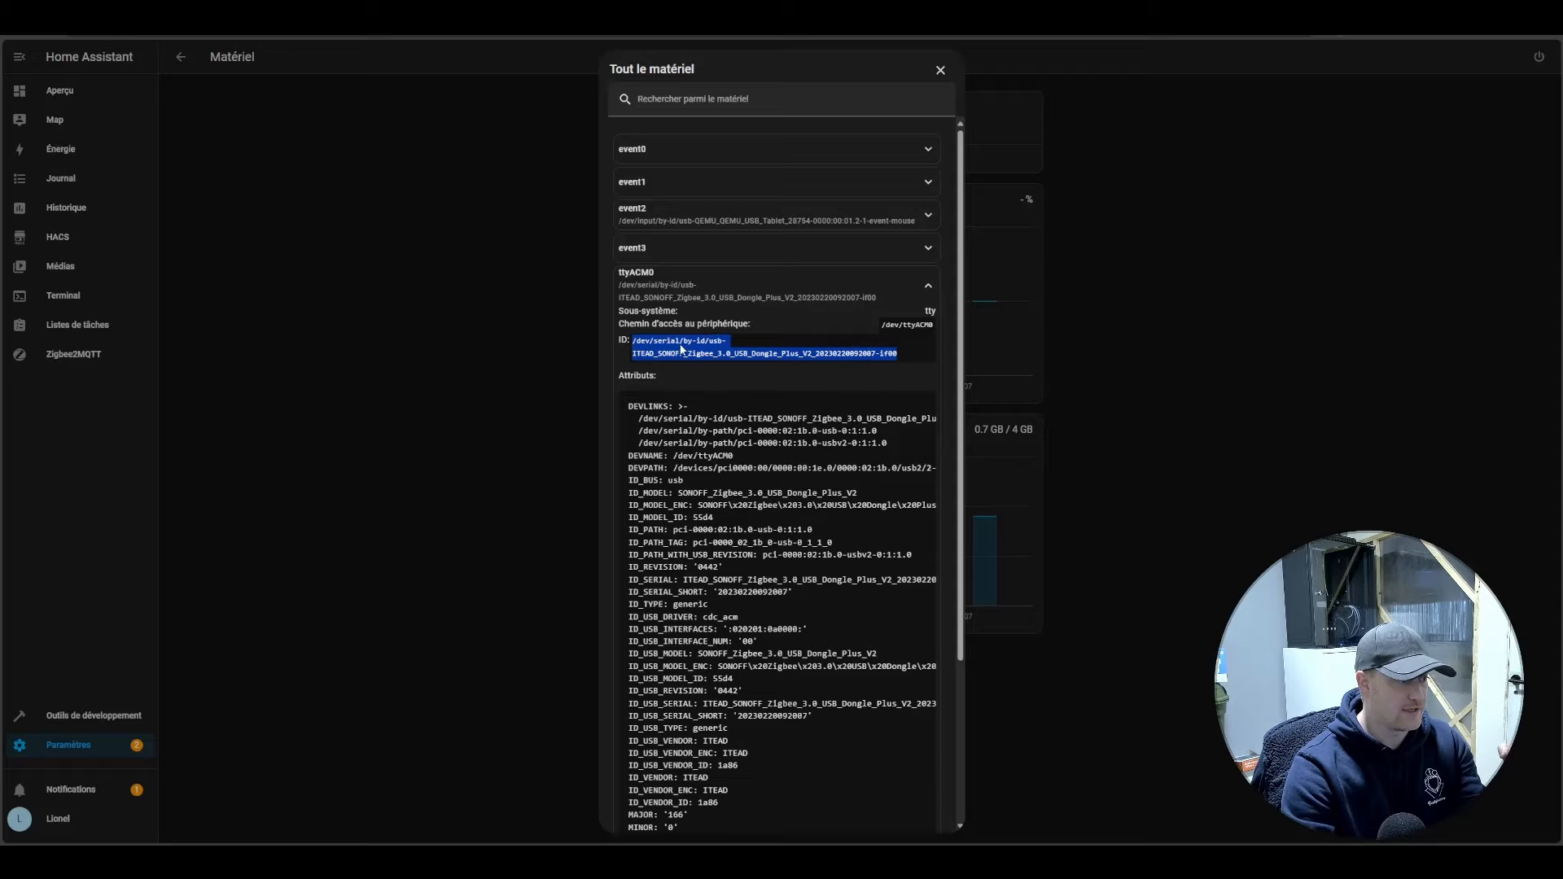
{"action": "left_click", "coordinate": [487, 373]}
Return to the Zigbee2MQTT add-on and stop it.
{"action": "left_click", "coordinate": [62, 751]}
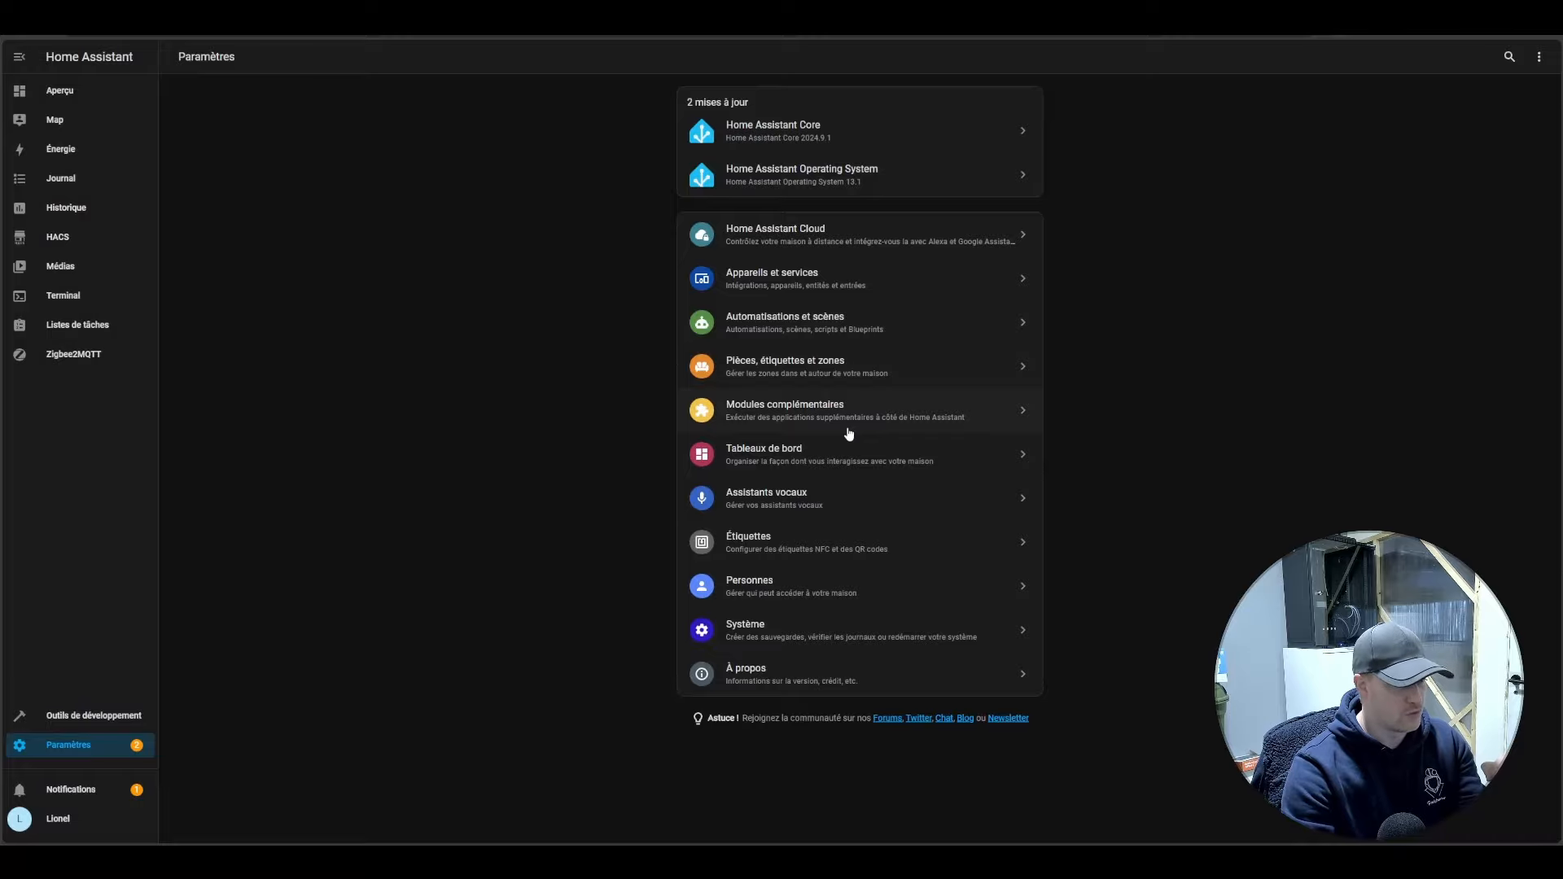
{"action": "left_click", "coordinate": [848, 431]}
{"action": "left_click", "coordinate": [1009, 150]}
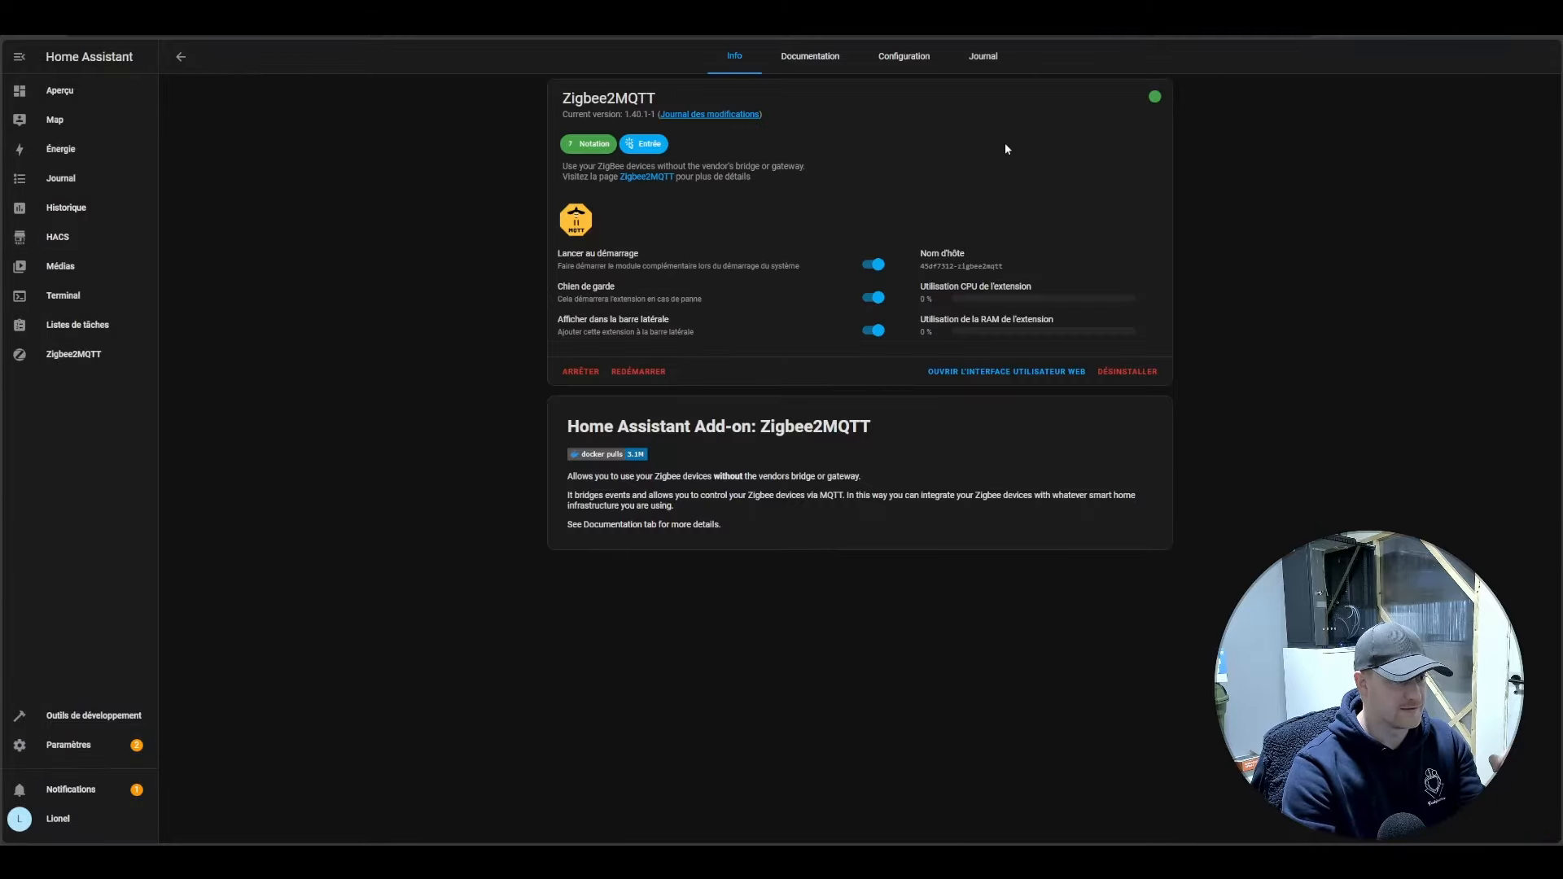
{"action": "left_click", "coordinate": [579, 371]}
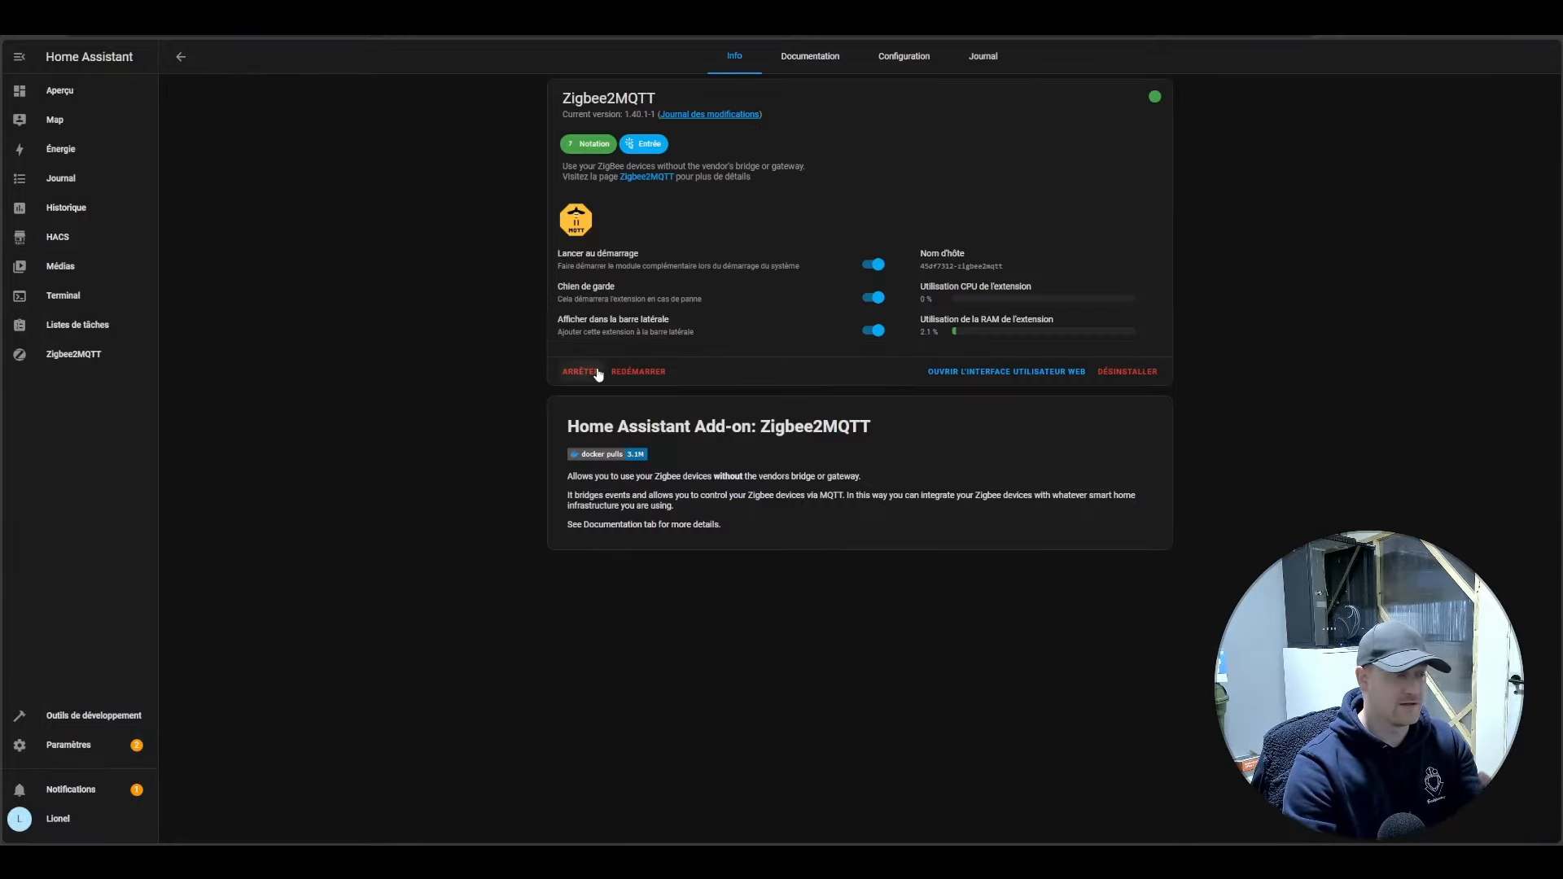
{"action": "left_click", "coordinate": [902, 57]}
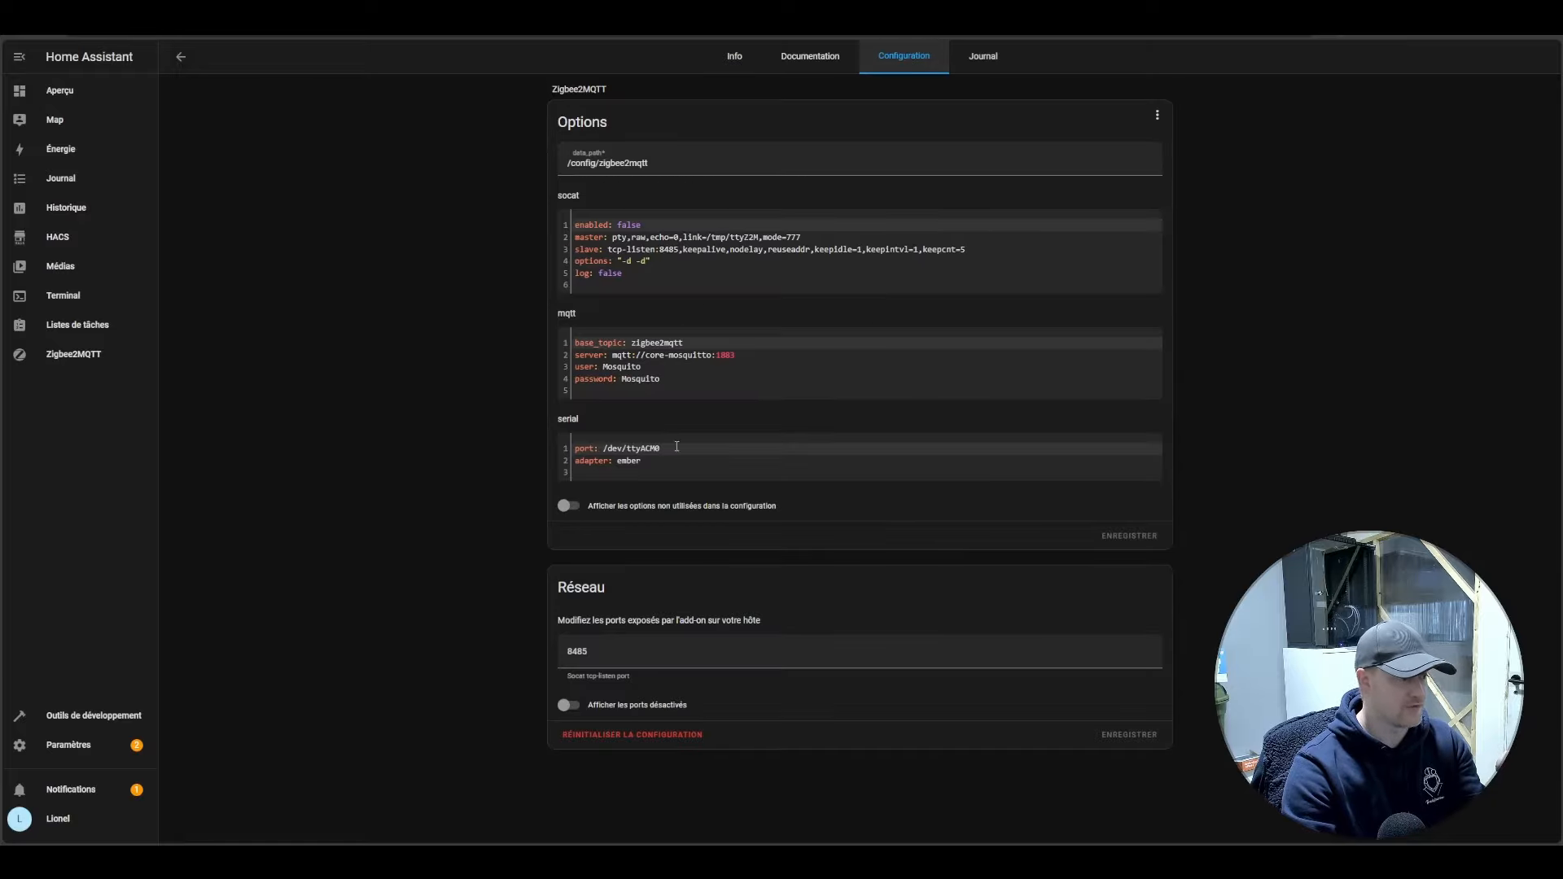
{"action": "left_click_drag", "start_coordinate": [677, 446], "coordinate": [603, 450]}
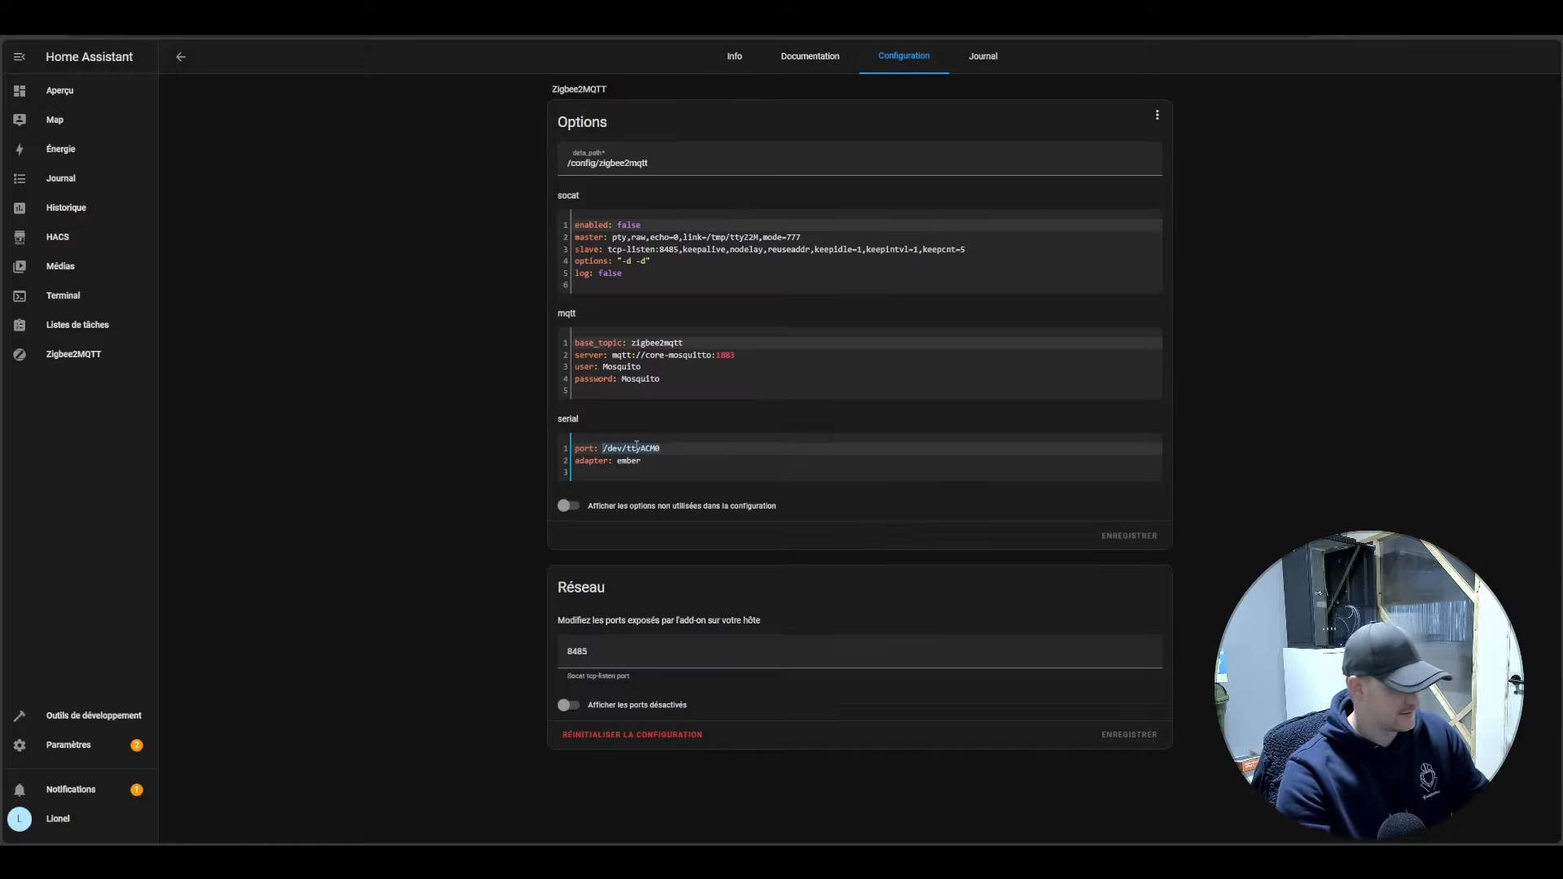
{"action": "key", "text": "ctrl+v"}
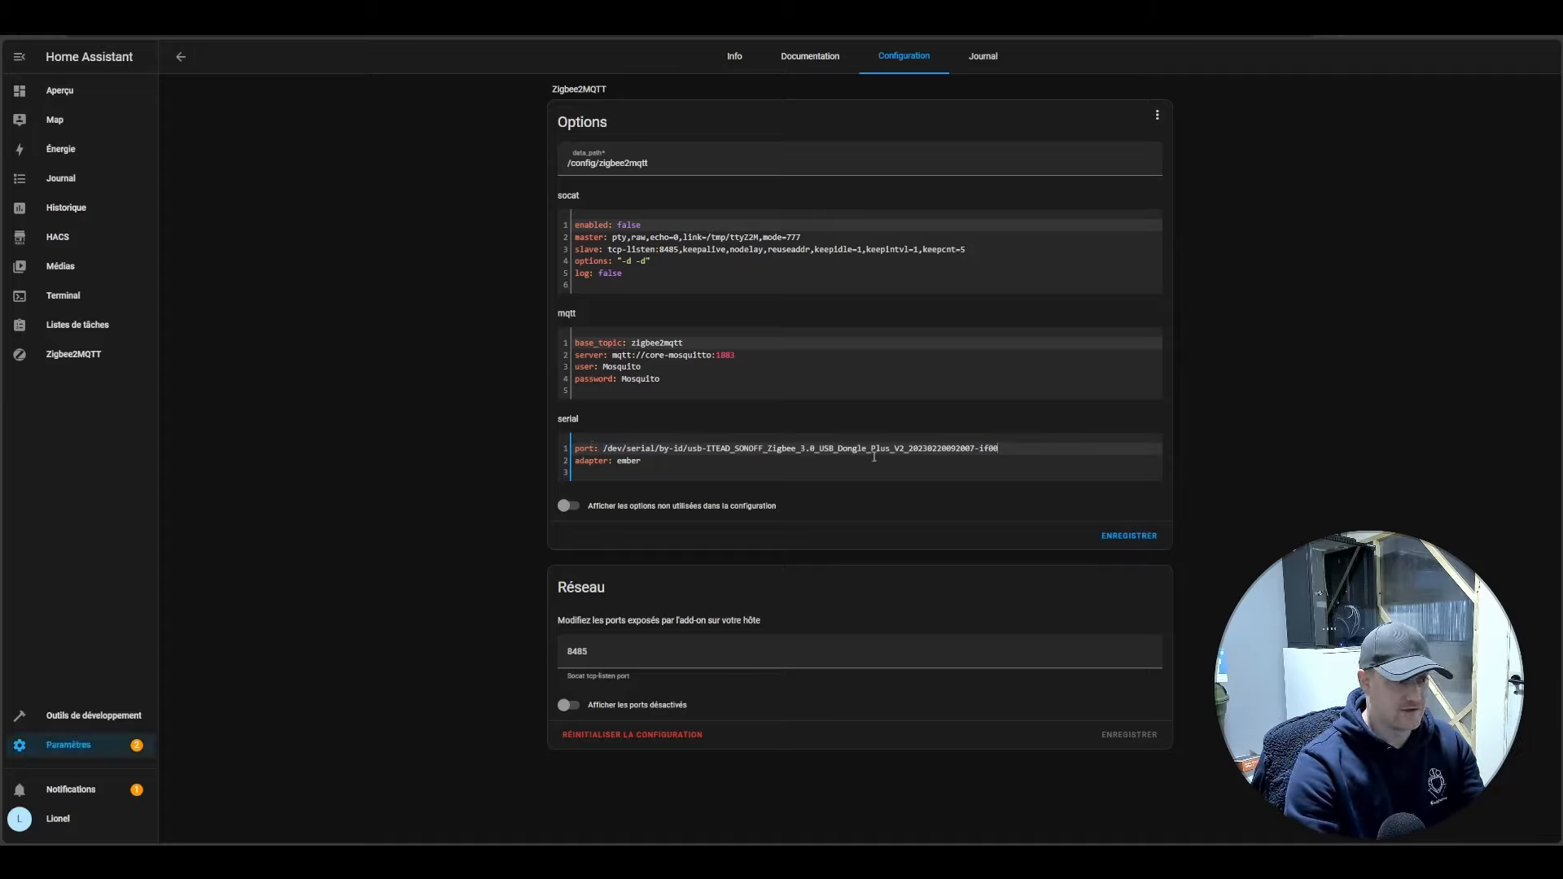
{"action": "left_click", "coordinate": [1139, 534]}
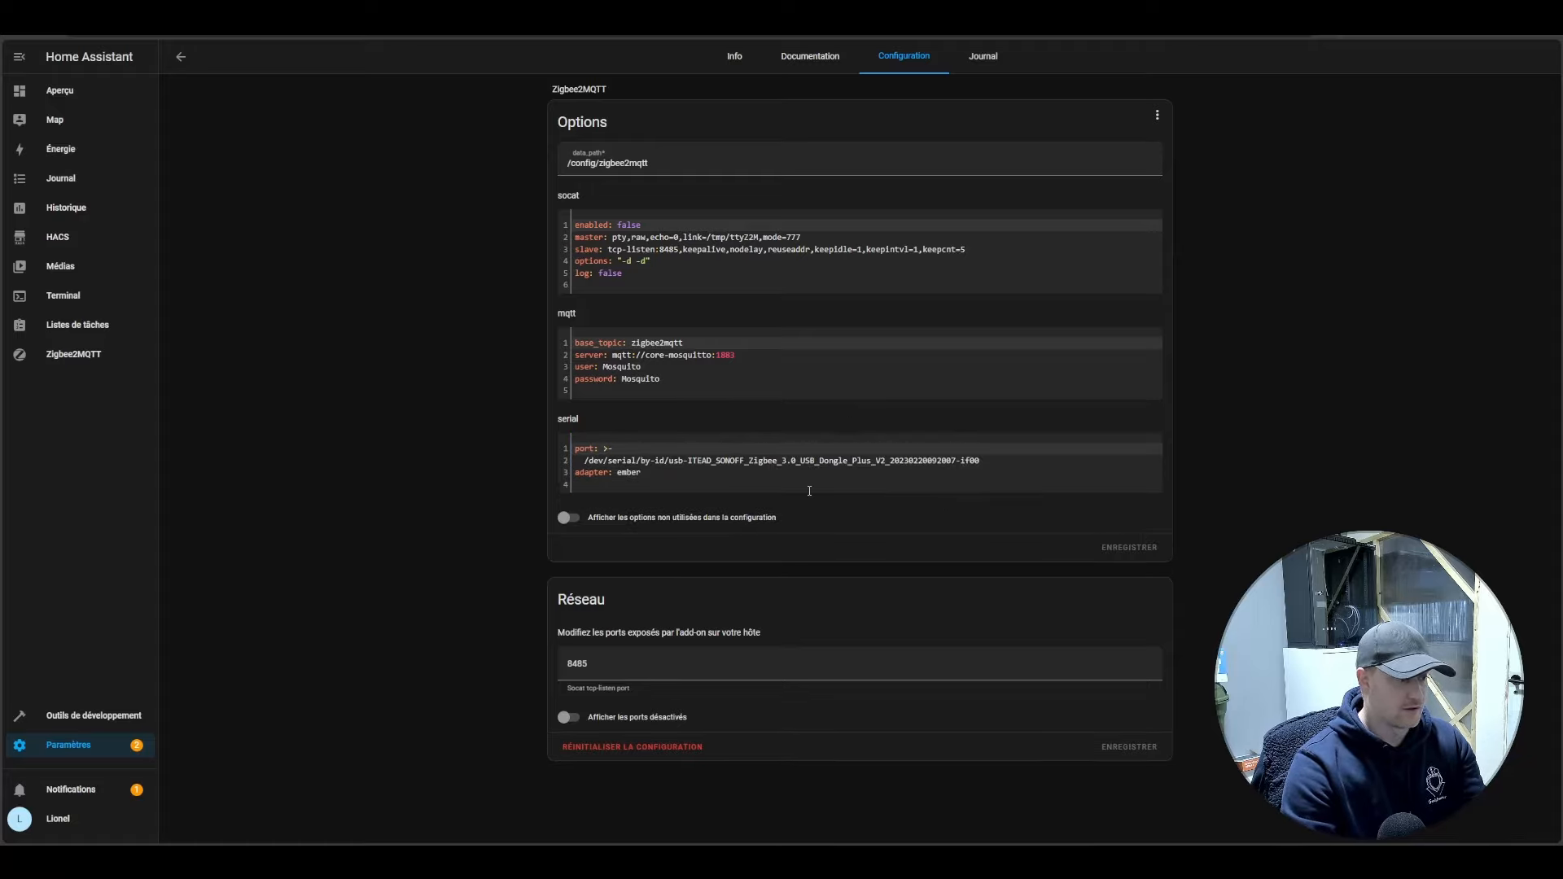
Start the Zigbee2MQTT add-on and refresh its log to check the newest startup entries.
{"action": "left_click", "coordinate": [733, 59]}
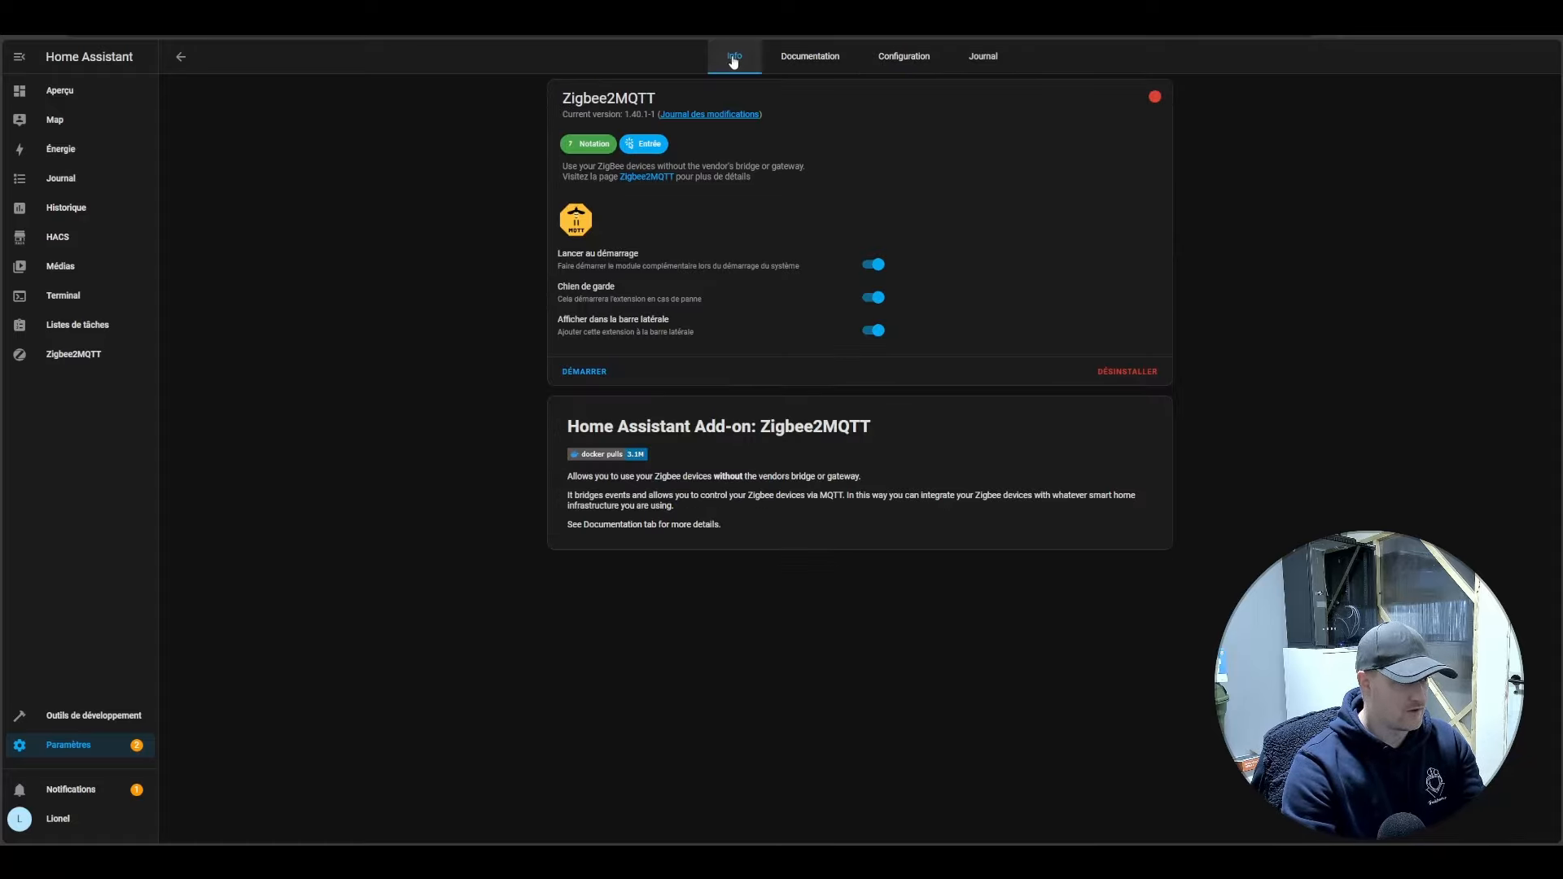
{"action": "left_click", "coordinate": [587, 374]}
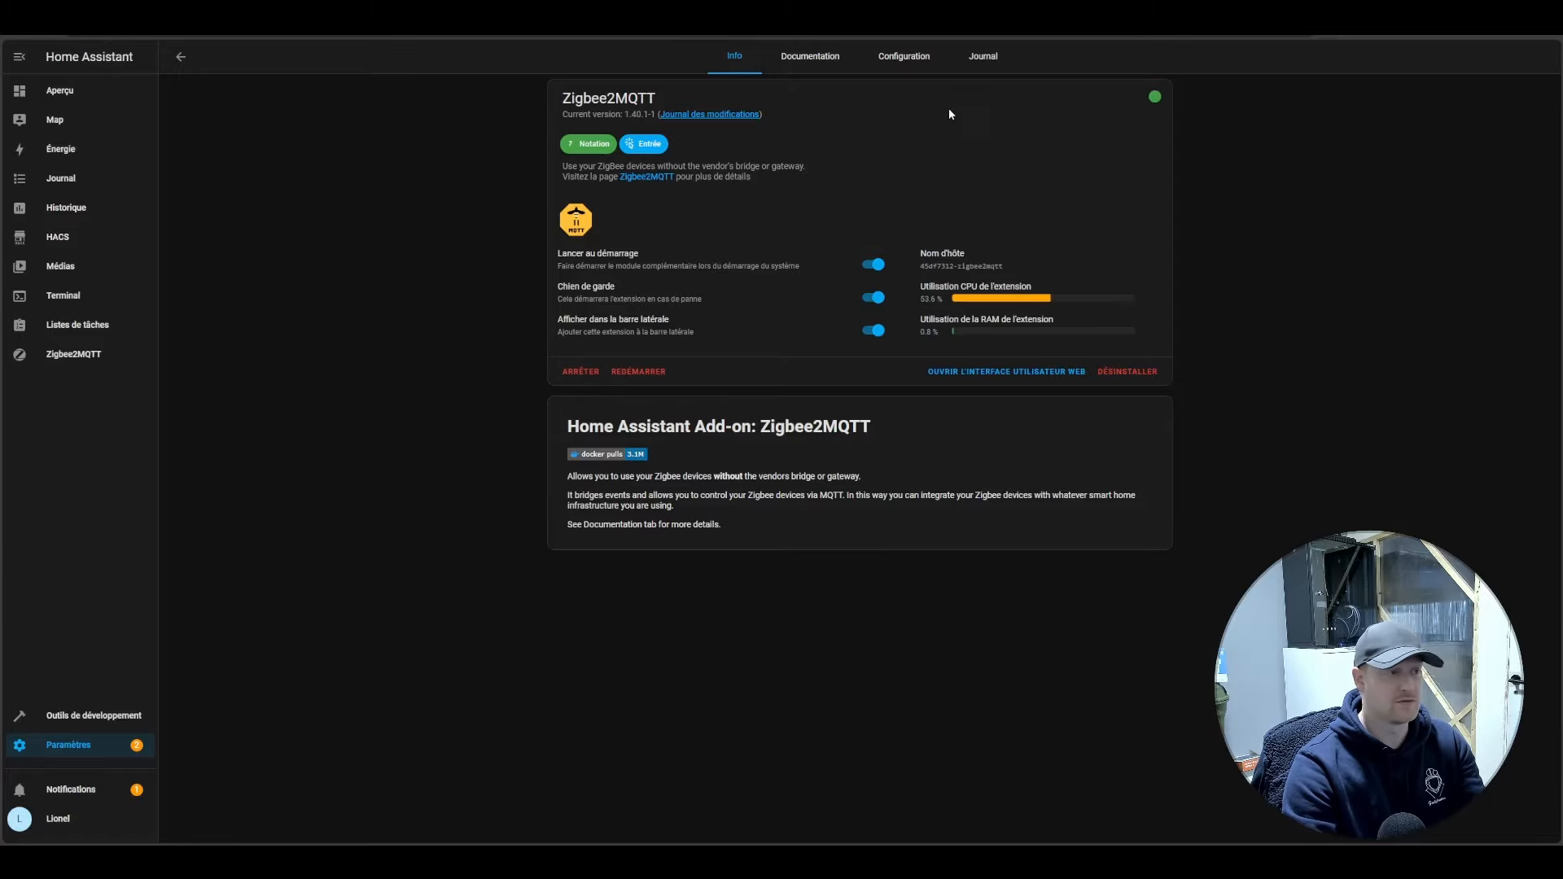
{"action": "left_click", "coordinate": [981, 56]}
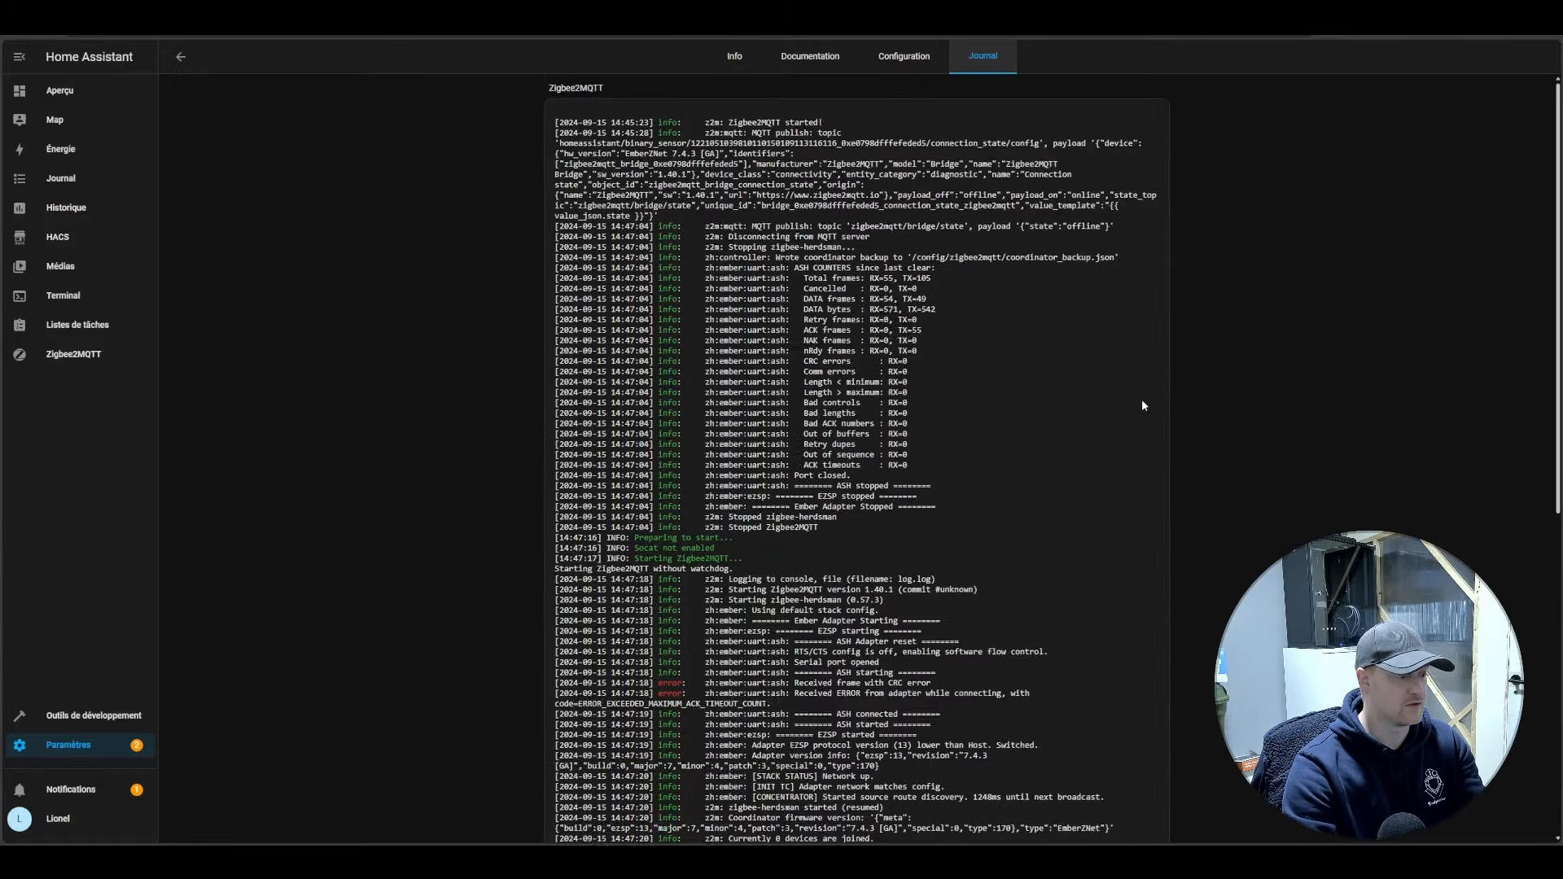
{"action": "scroll", "coordinate": [1110, 398], "scroll_direction": "down", "scroll_amount": 5}
{"action": "scroll", "coordinate": [1110, 398], "scroll_direction": "down", "scroll_amount": 2}
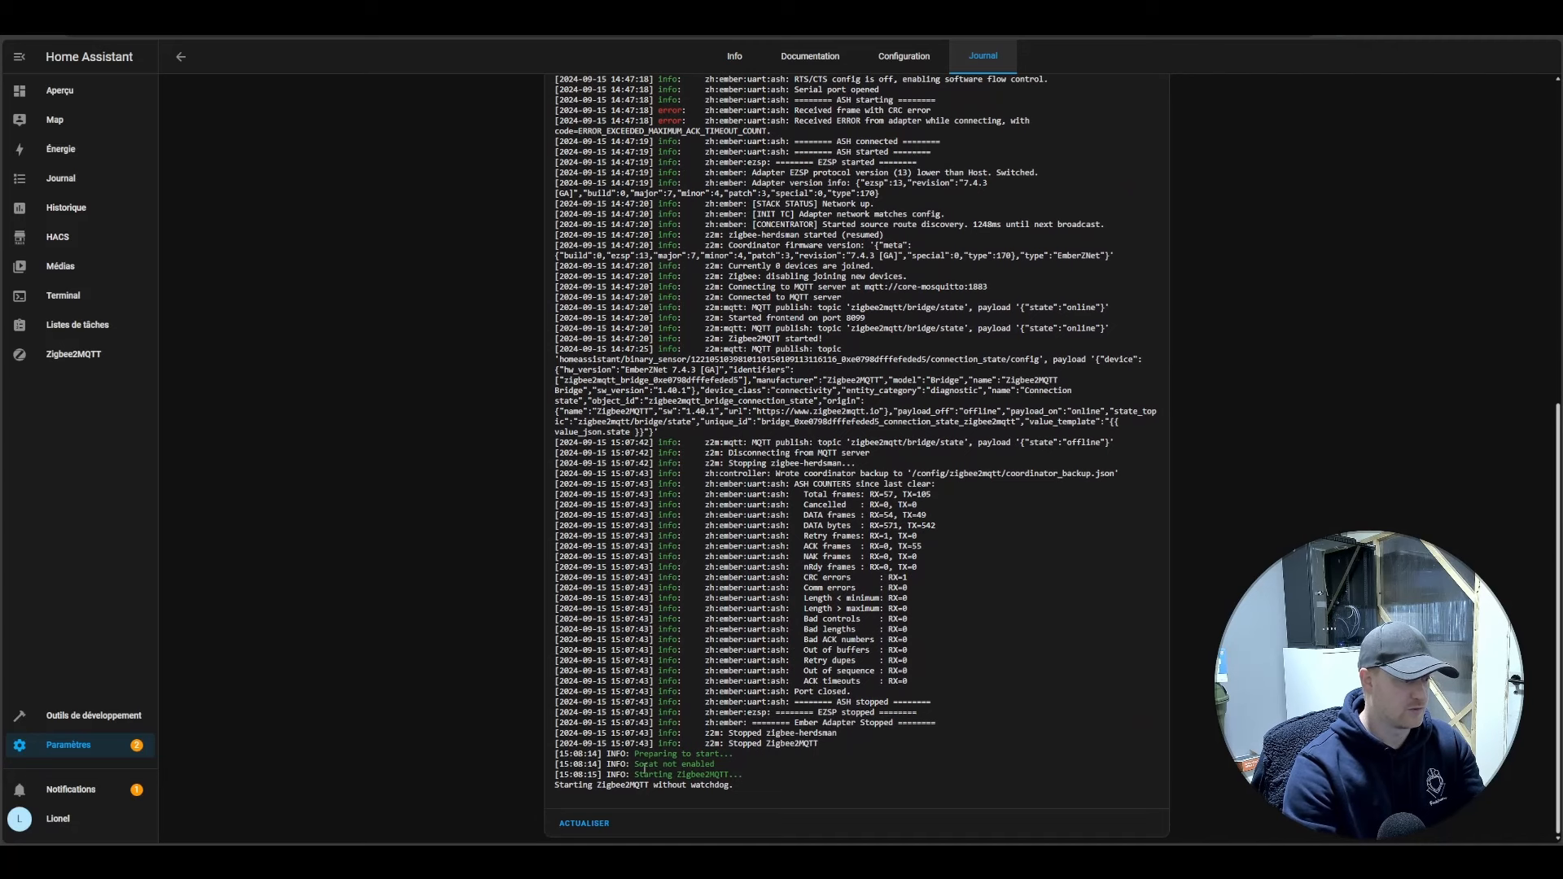
{"action": "left_click", "coordinate": [603, 825]}
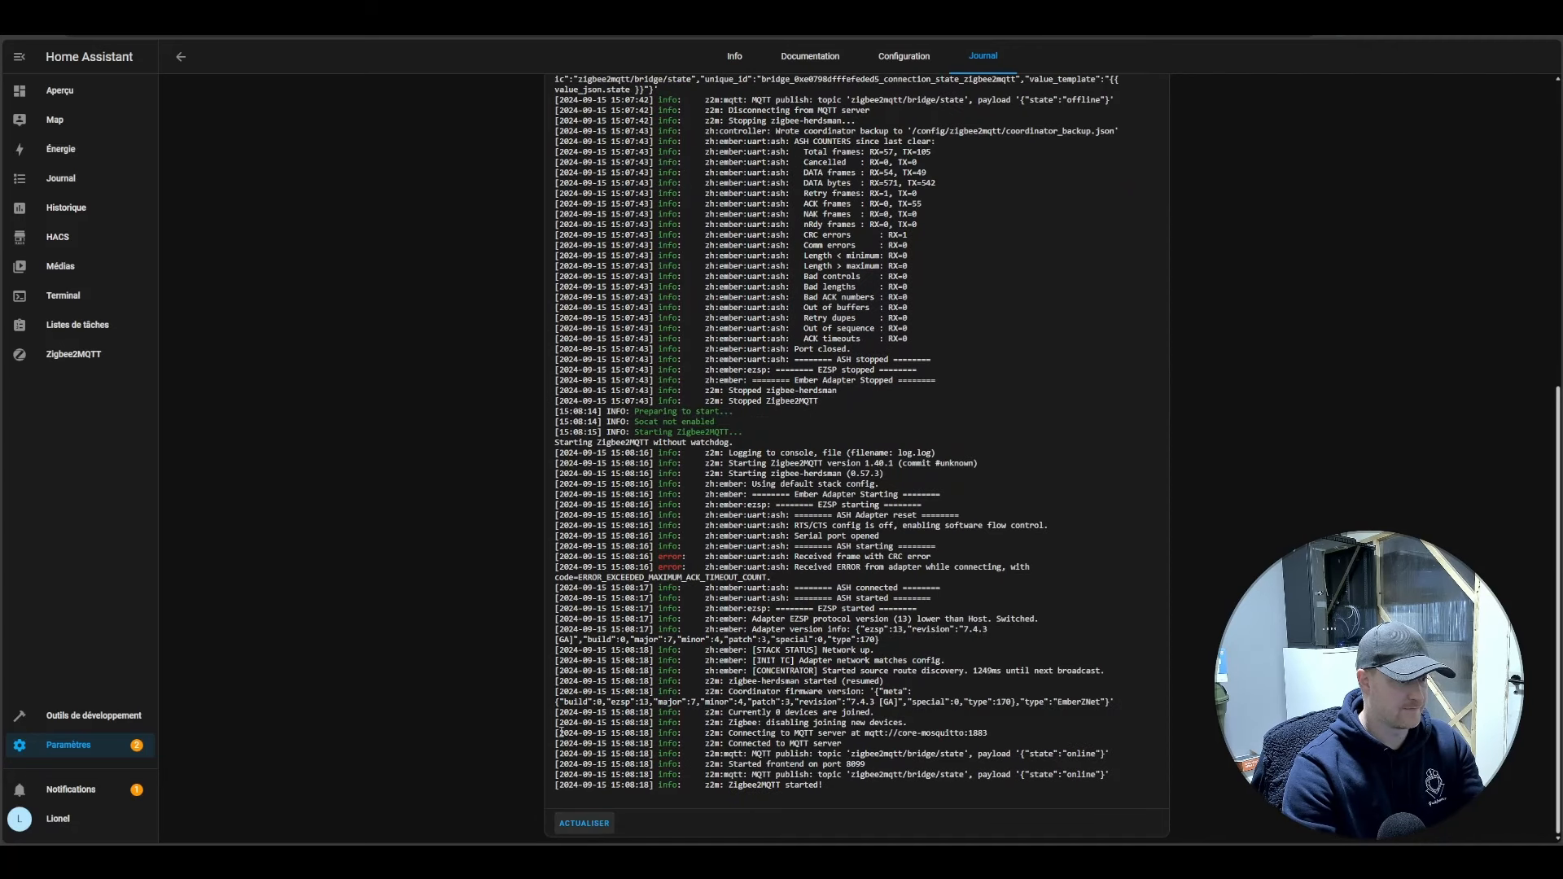
{"action": "left_click", "coordinate": [591, 822]}
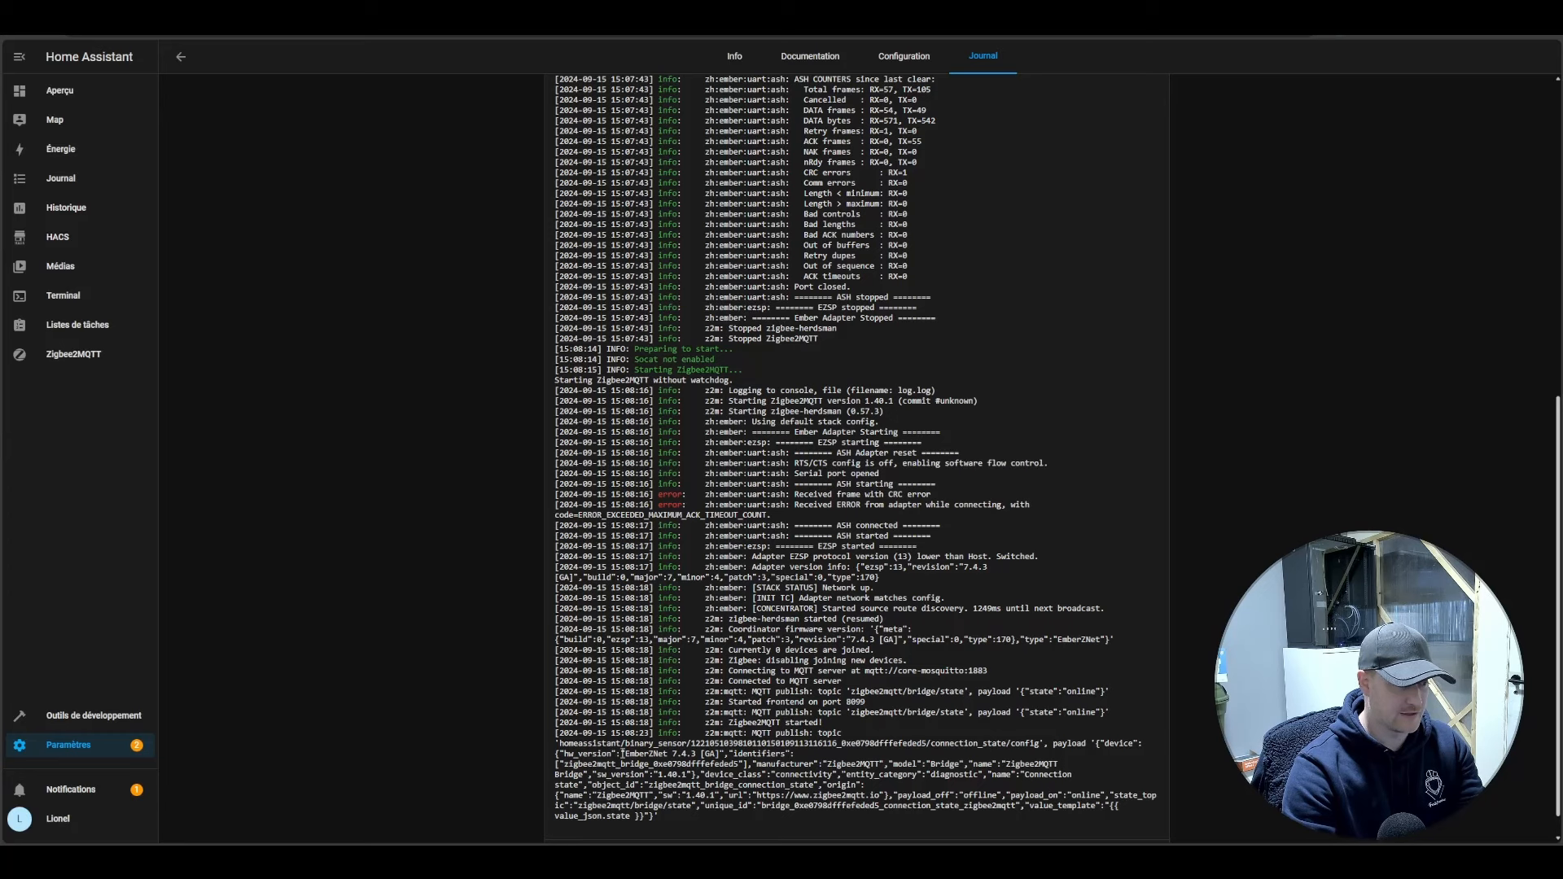
{"action": "scroll", "coordinate": [578, 814], "scroll_direction": "down", "scroll_amount": 1}
{"action": "left_click", "coordinate": [582, 826]}
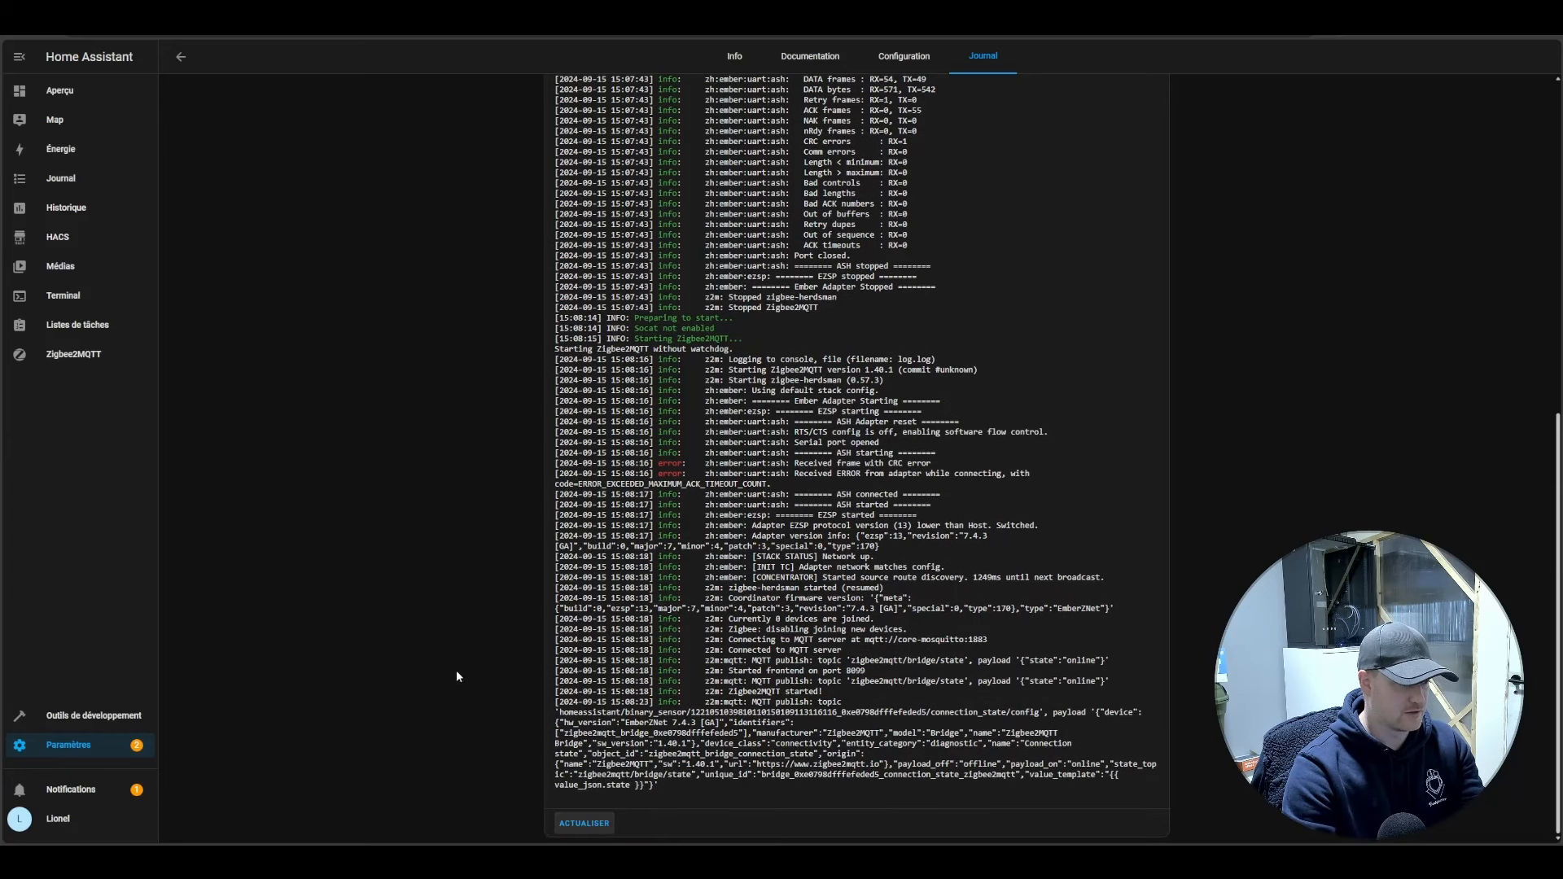
Open the Zigbee2MQTT interface at its device list.
{"action": "left_click", "coordinate": [94, 356]}
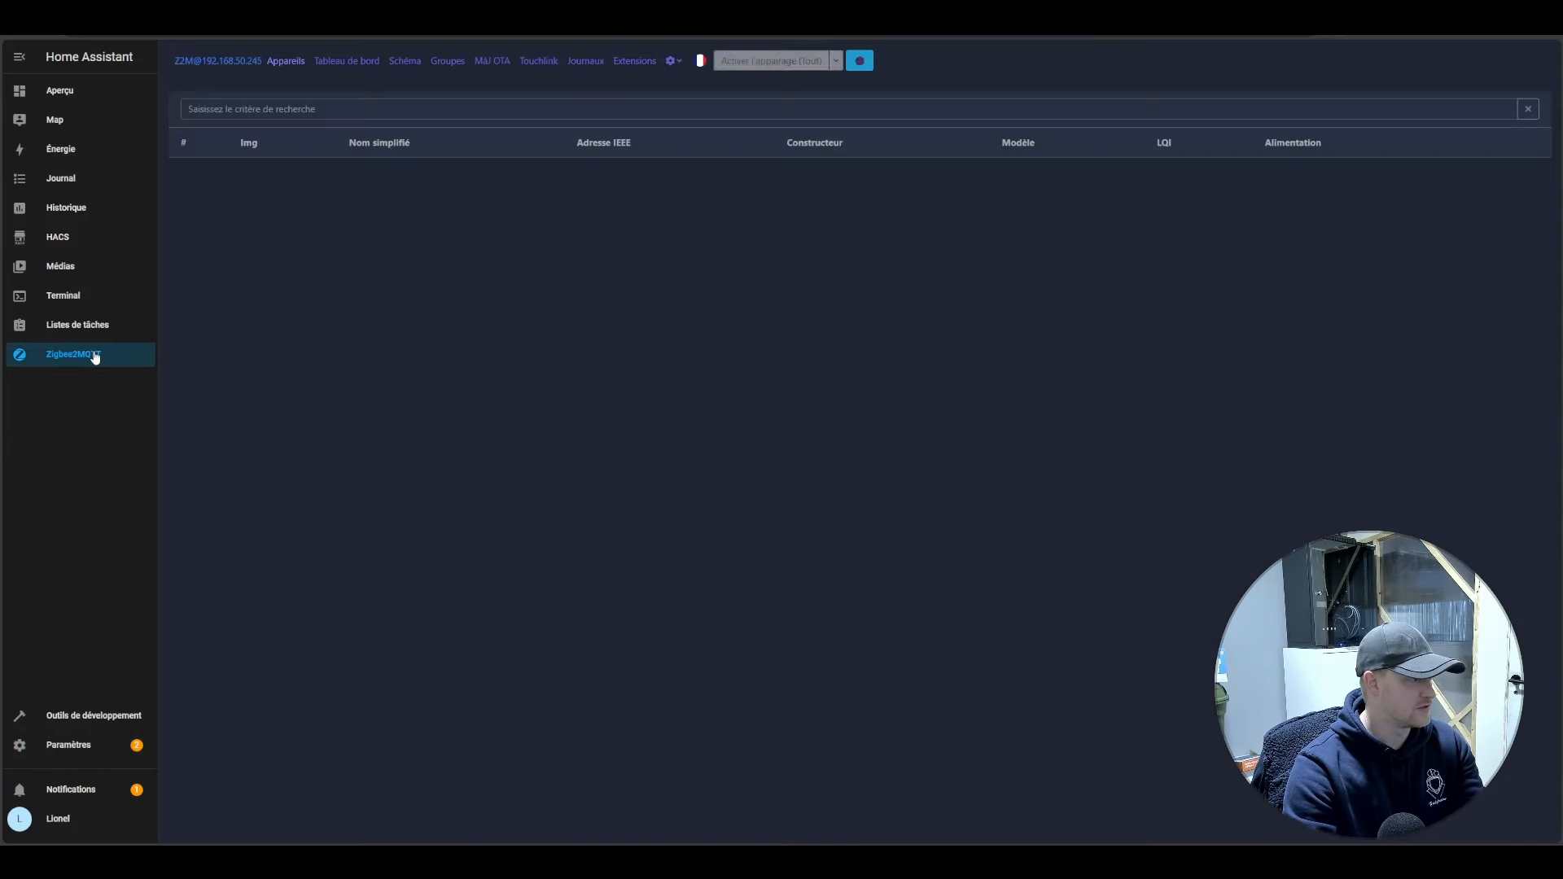